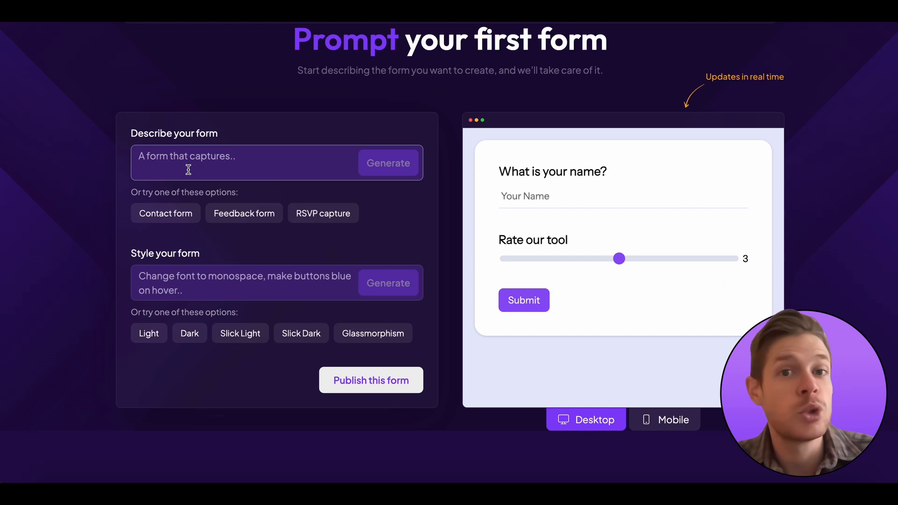
Describe an event form: attendees' personal information on page one, their event experience on page two
{"action": "scroll", "coordinate": [206, 183], "scroll_direction": "up", "scroll_amount": 1}
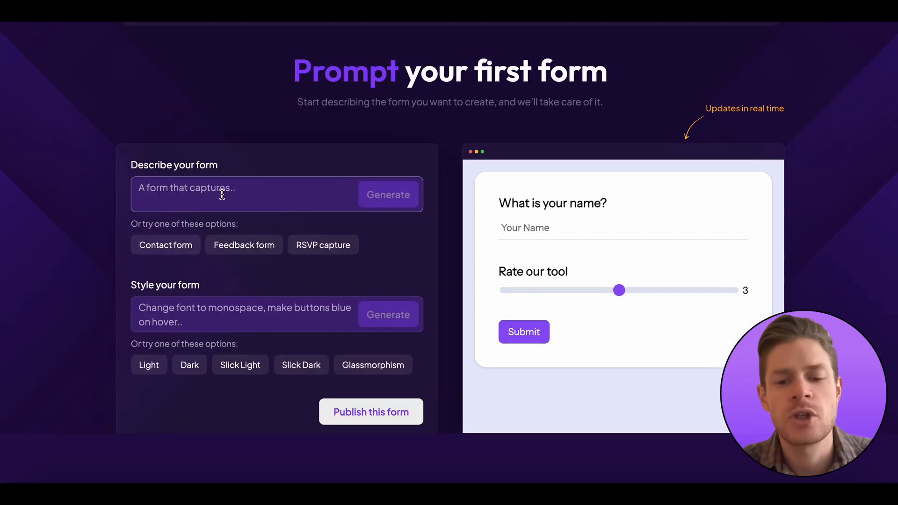
{"action": "type", "text": "A form that "}
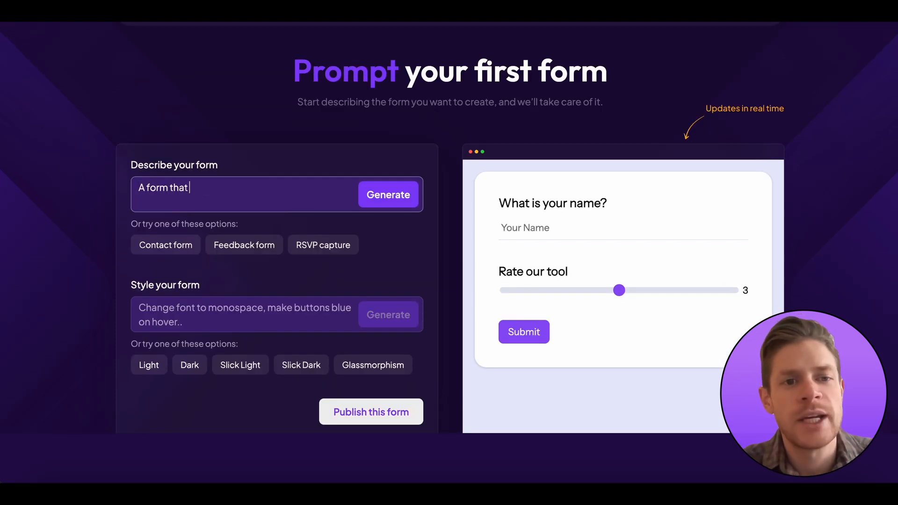
{"action": "type", "text": "asks atte"}
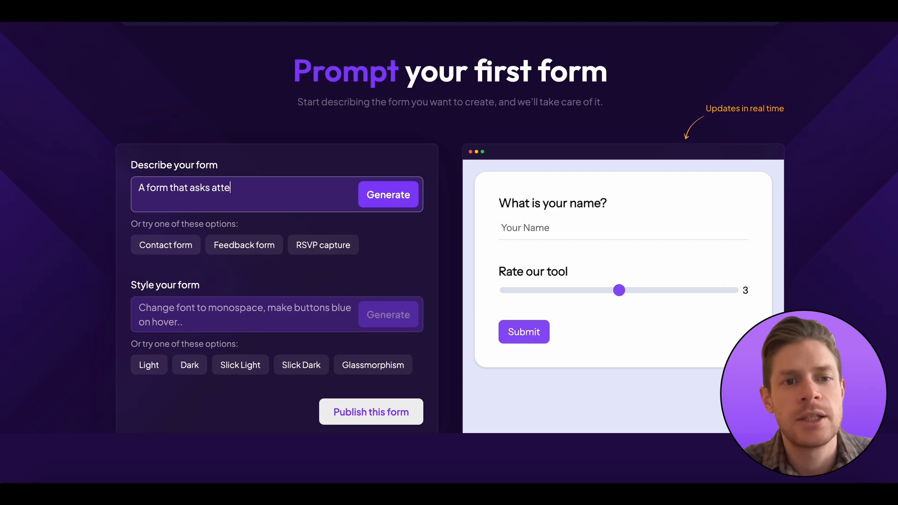
{"action": "type", "text": "ndants fro"}
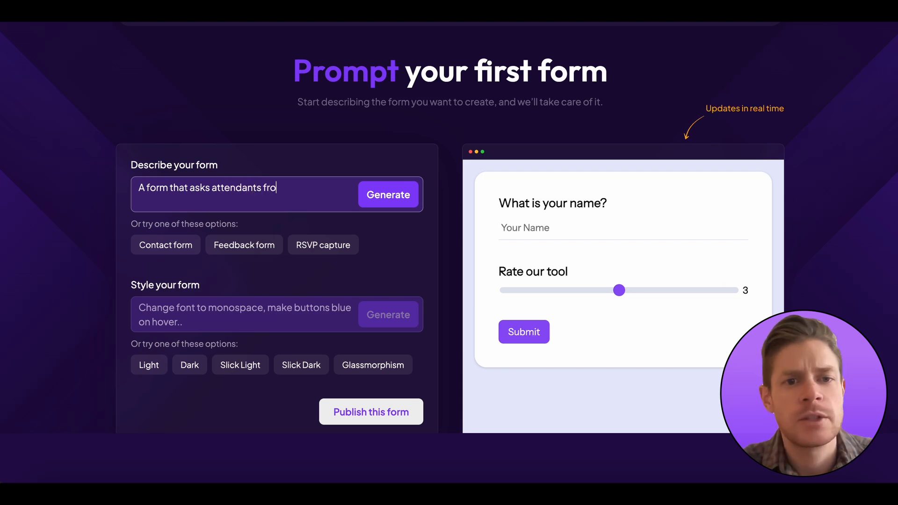
{"action": "type", "text": "m an event about"}
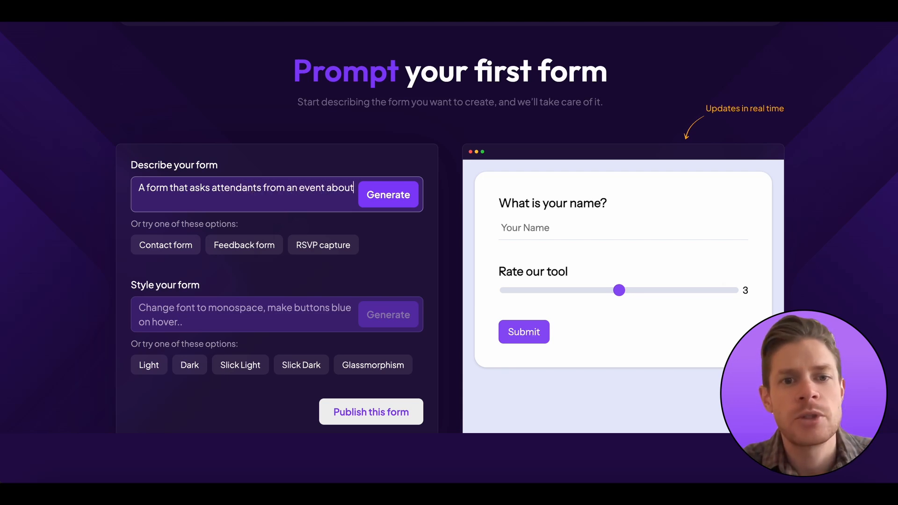
{"action": "type", "text": " their personal infor"}
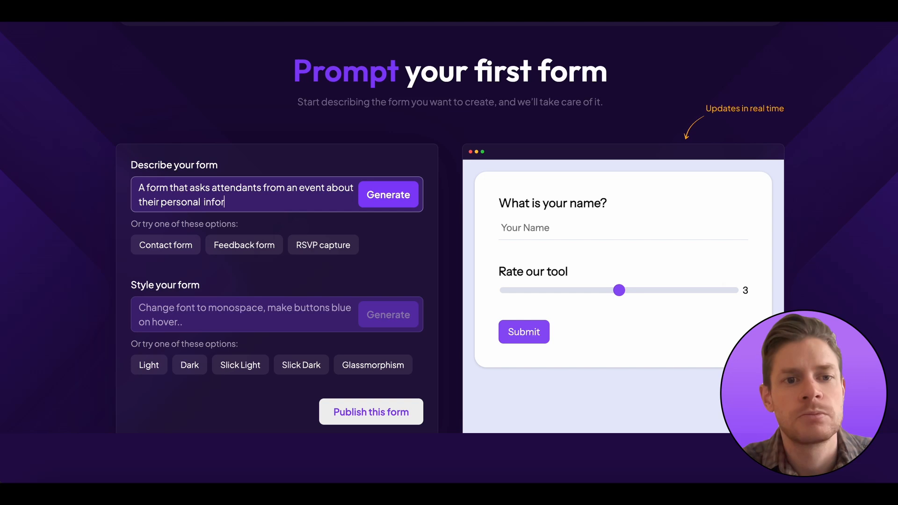
{"action": "type", "text": "mation on the first"}
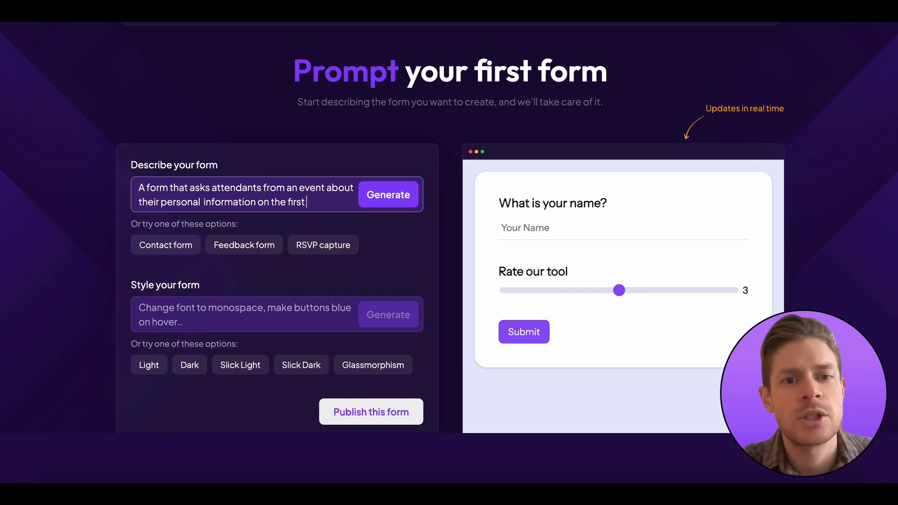
{"action": "type", "text": " page and about th"}
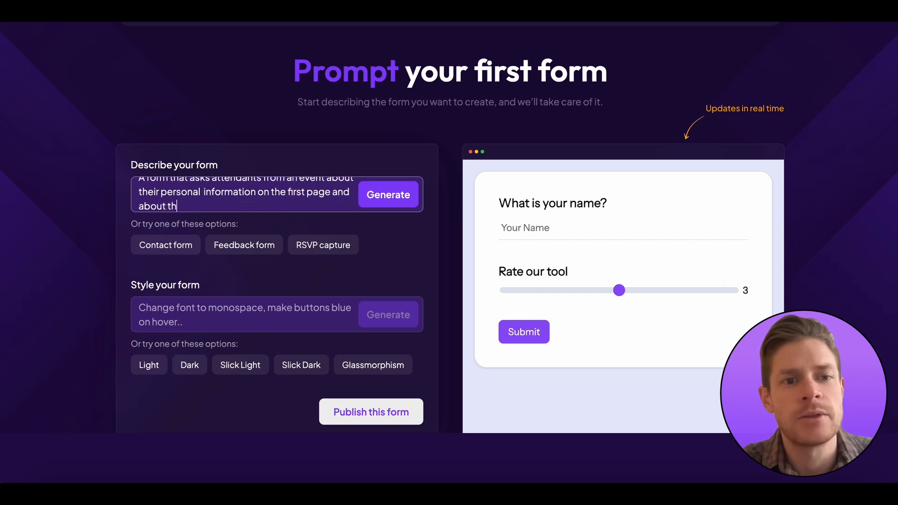
{"action": "type", "text": "eir event experienc"}
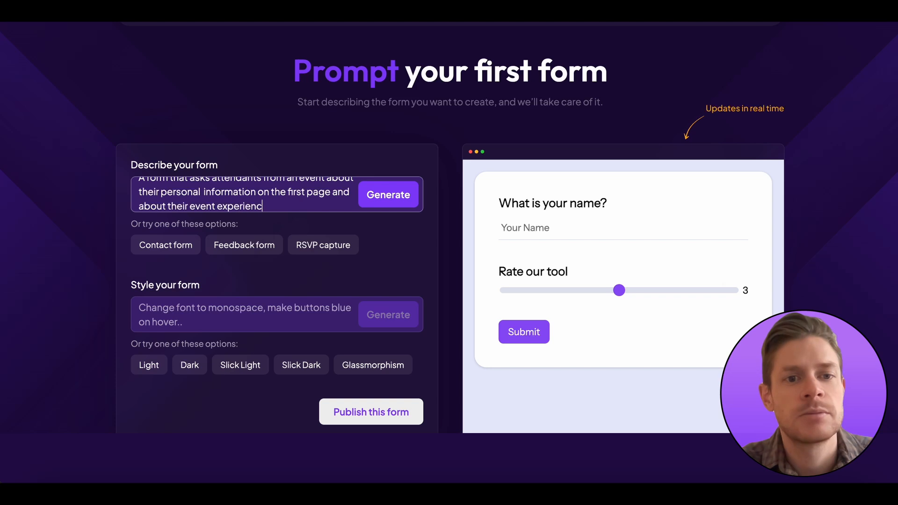
{"action": "type", "text": "e on the second page"}
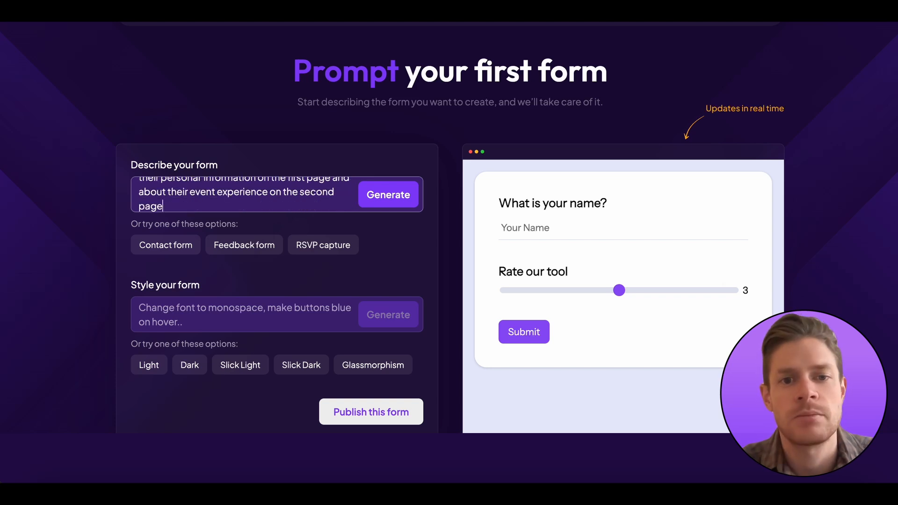
Generate the two-page form and enter a name and email on page one of the preview
{"action": "left_click", "coordinate": [377, 192]}
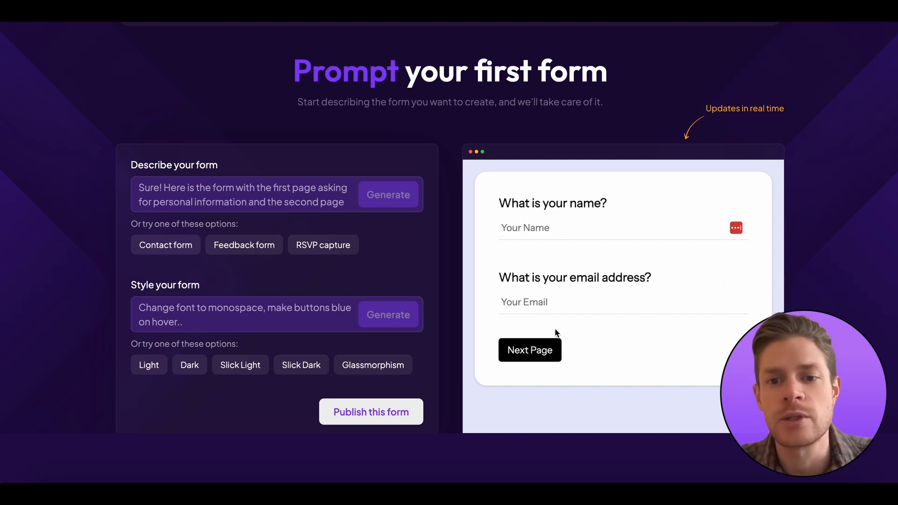
{"action": "left_click", "coordinate": [552, 349]}
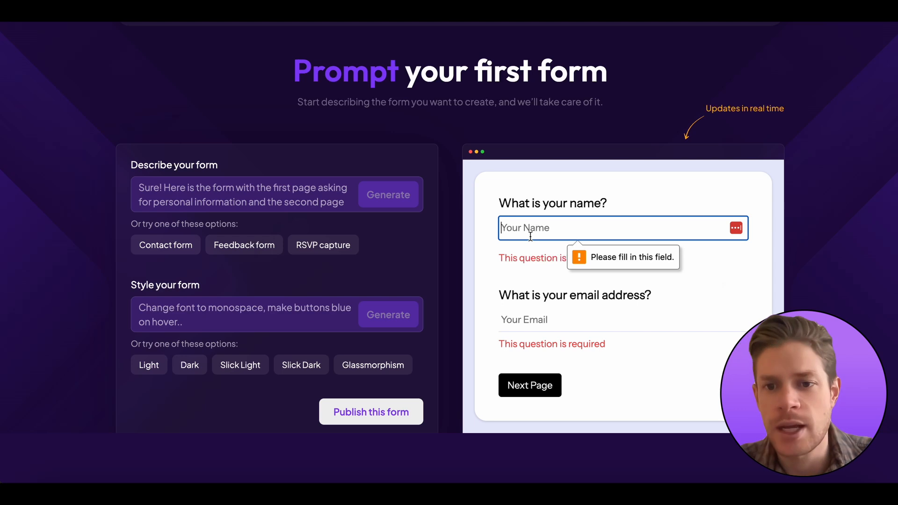
{"action": "type", "text": "Florian"}
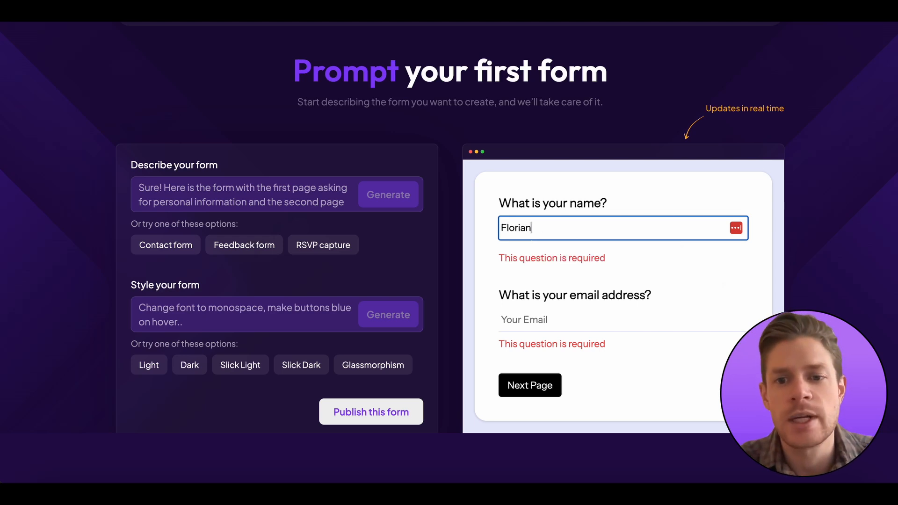
{"action": "key", "text": "Tab"}
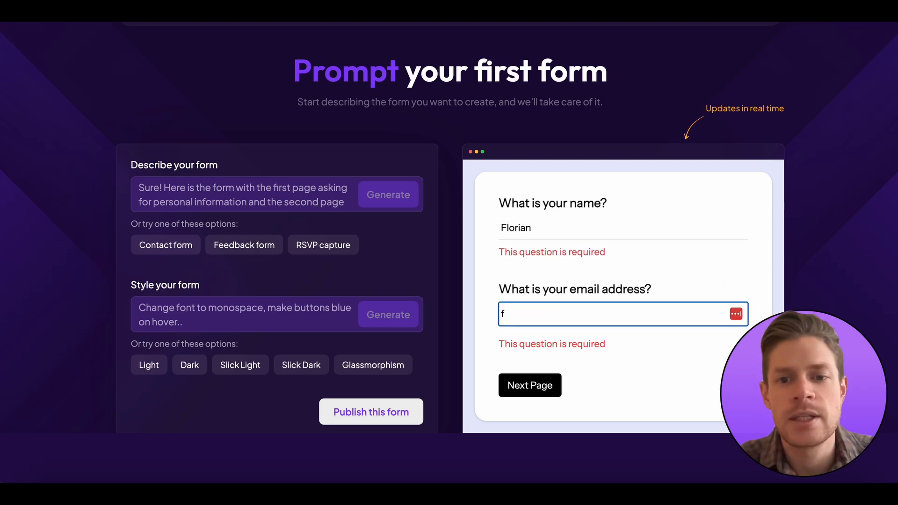
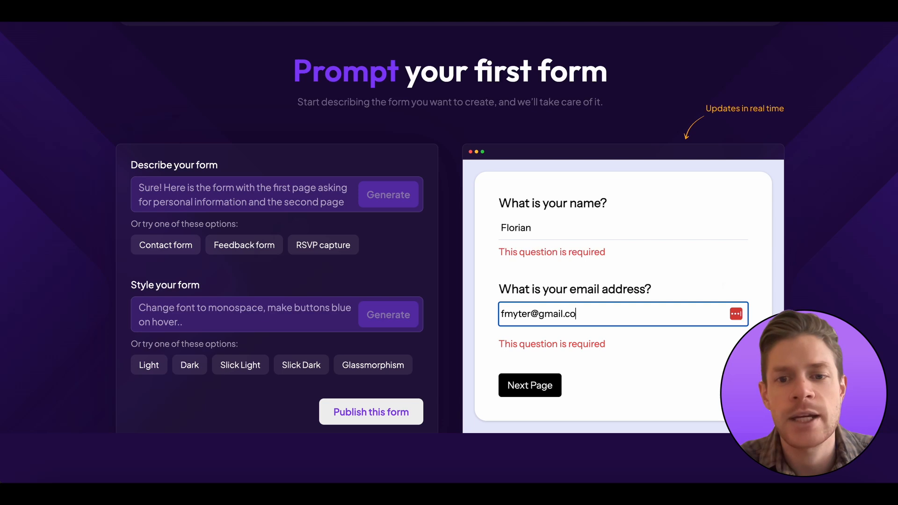
Check page two's 'liked most' question in the preview, then return to page one
{"action": "left_click", "coordinate": [538, 384]}
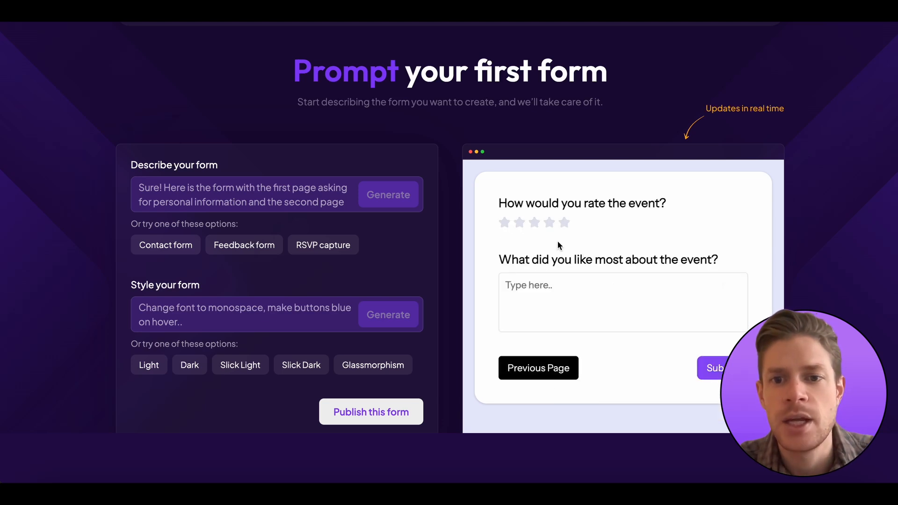
{"action": "left_click", "coordinate": [596, 307]}
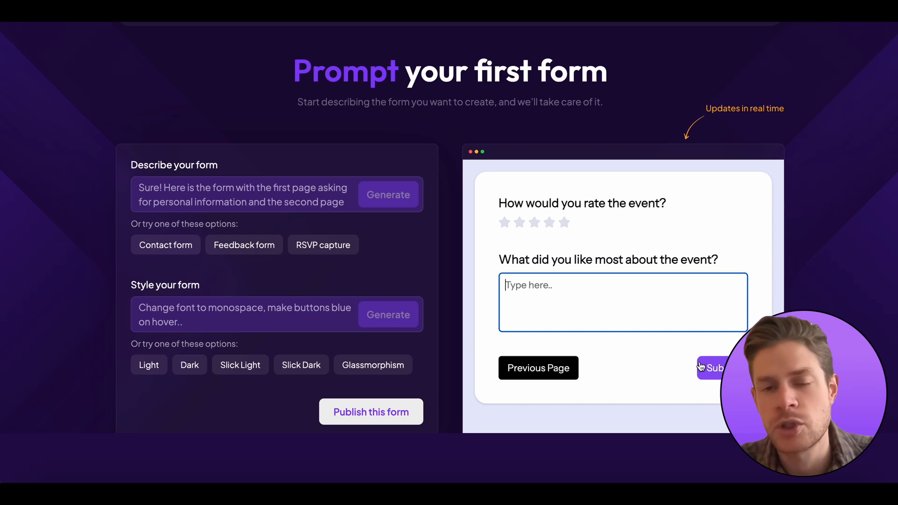
{"action": "left_click", "coordinate": [567, 368]}
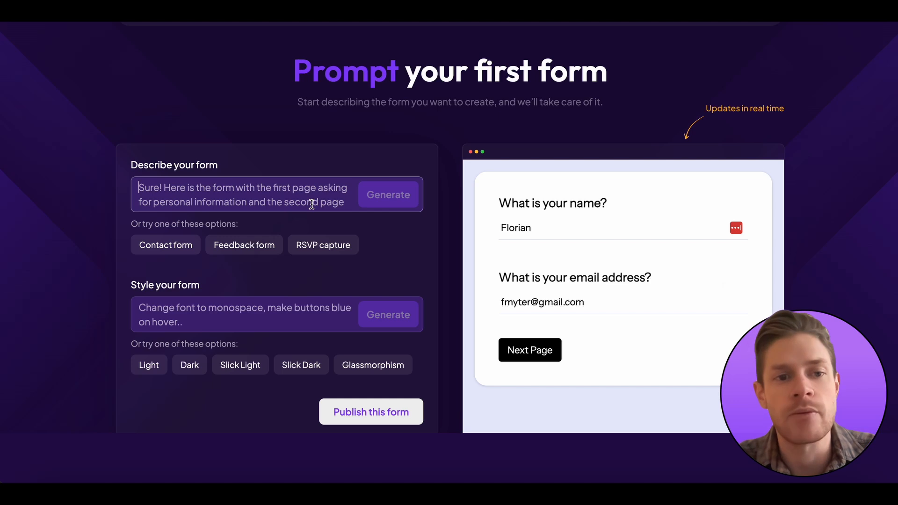
Ask for a single-page form with page 2's questions on page 1, then review the result
{"action": "type", "text": "Actually makje t"}
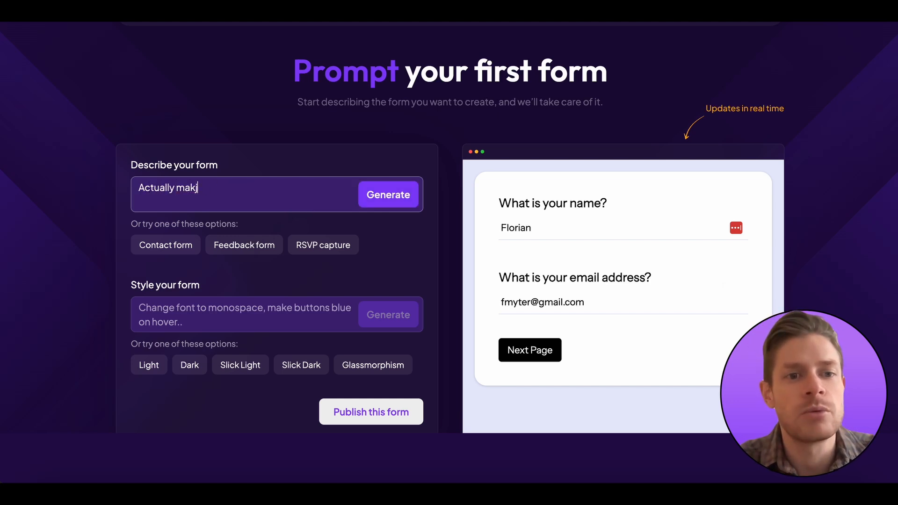
{"action": "key", "text": "BackSpace"}
{"action": "type", "text": "e the form sing"}
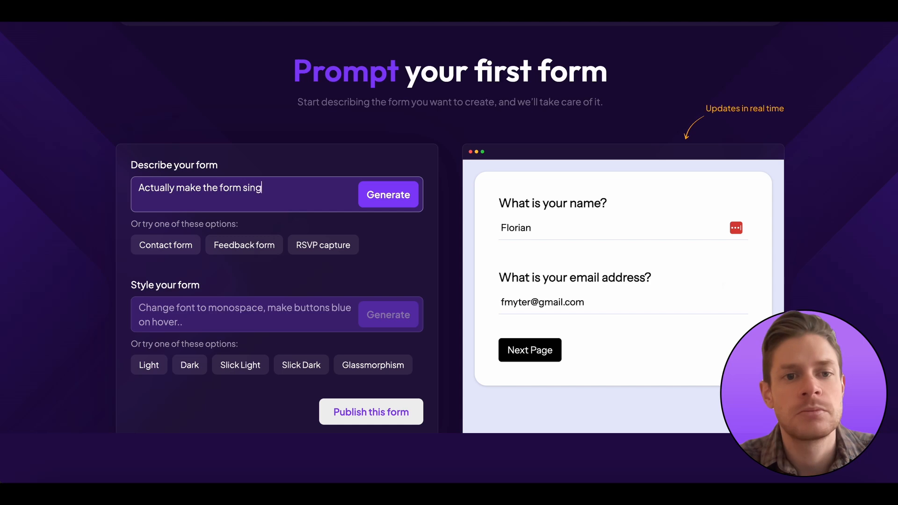
{"action": "type", "text": "le page  add questions"}
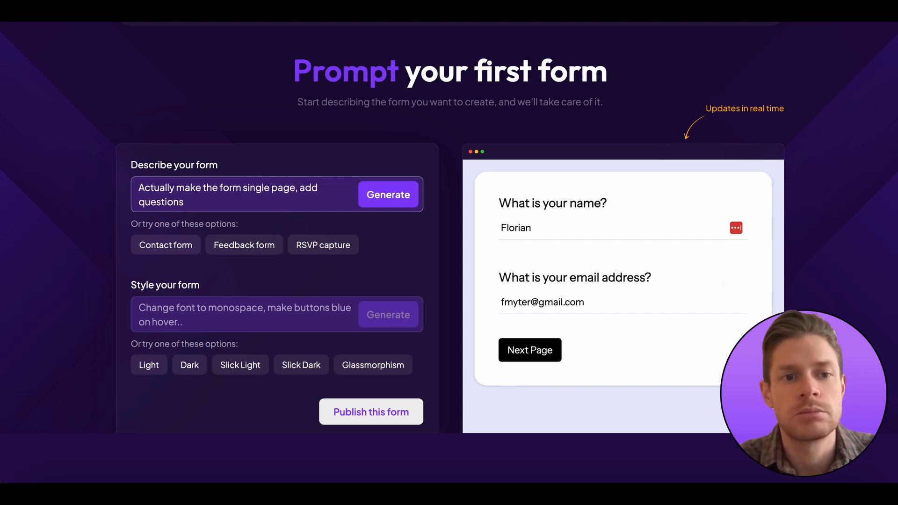
{"action": "type", "text": " from page 2 to"}
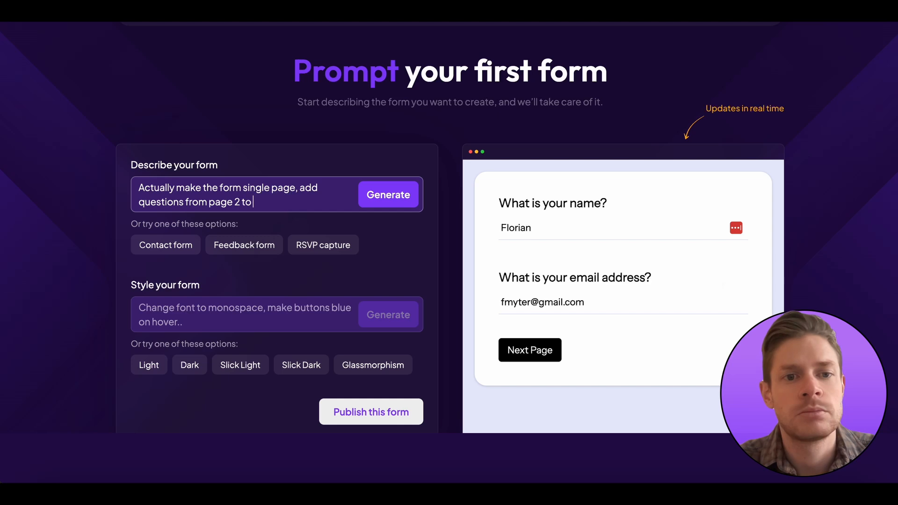
{"action": "type", "text": " page 1"}
{"action": "left_click", "coordinate": [401, 203]}
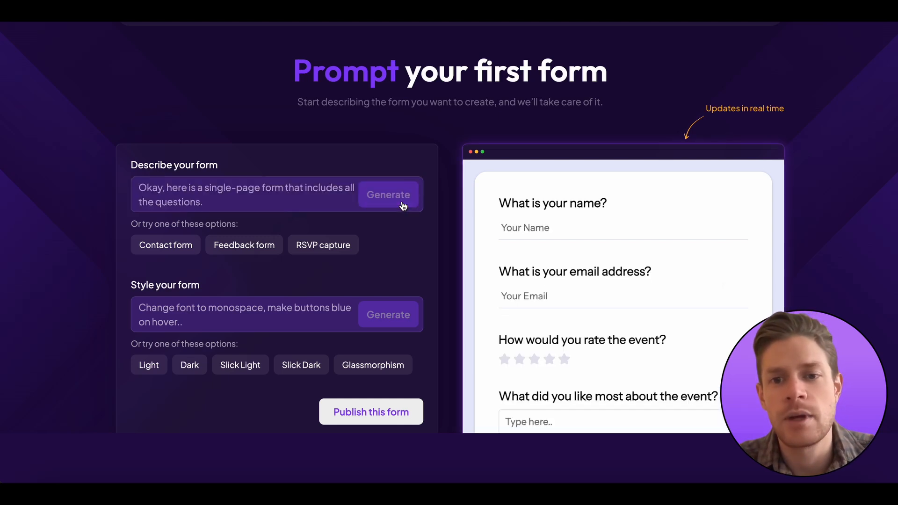
{"action": "scroll", "coordinate": [580, 269], "scroll_direction": "down", "scroll_amount": 2}
{"action": "scroll", "coordinate": [580, 269], "scroll_direction": "down", "scroll_amount": 3}
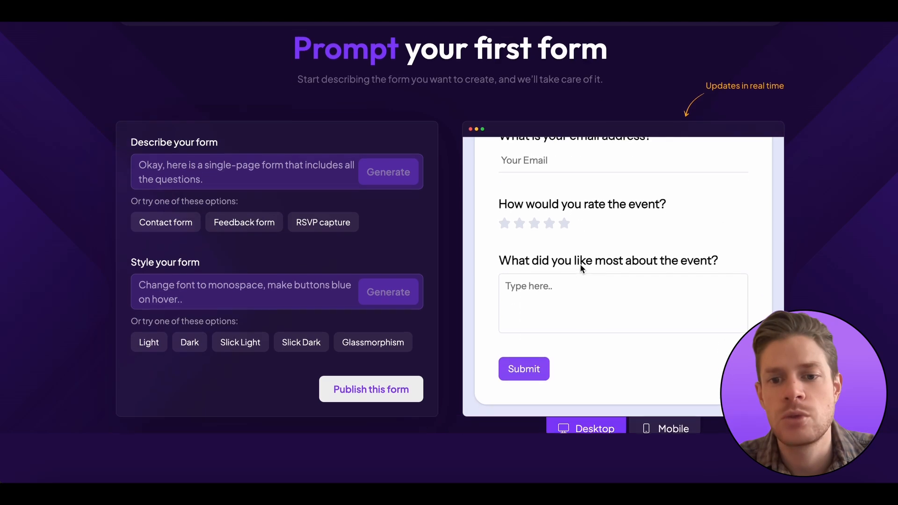
{"action": "scroll", "coordinate": [580, 268], "scroll_direction": "up", "scroll_amount": 4}
{"action": "scroll", "coordinate": [580, 265], "scroll_direction": "up", "scroll_amount": 1}
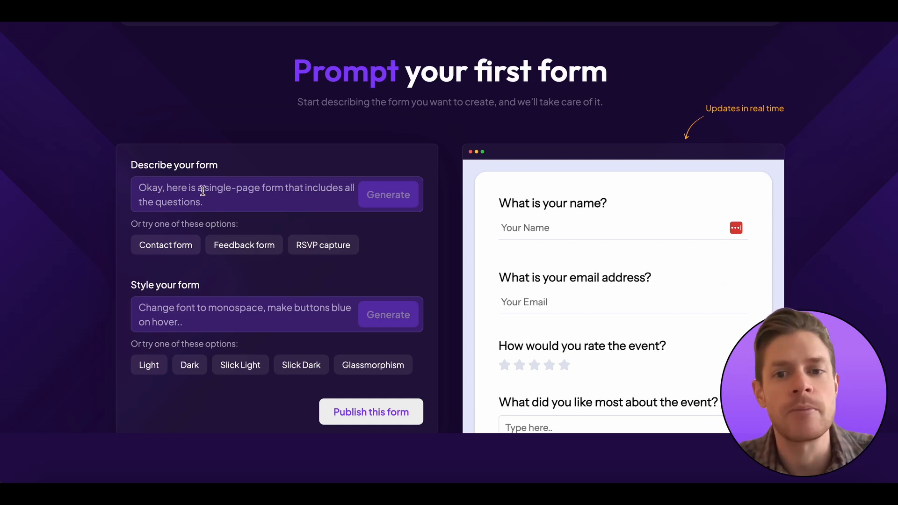
{"action": "scroll", "coordinate": [620, 286], "scroll_direction": "down", "scroll_amount": 3}
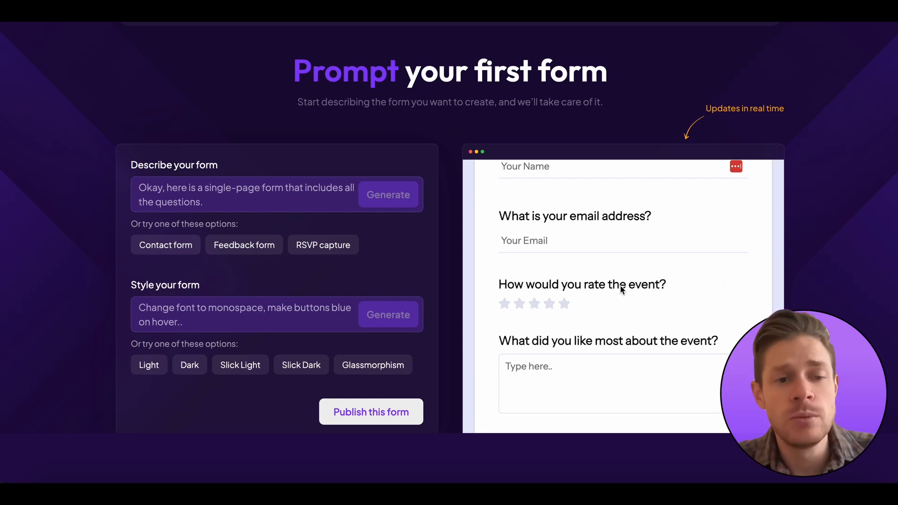
Preview the form in the Dark, Slick Light and Light styles
{"action": "left_click", "coordinate": [243, 314]}
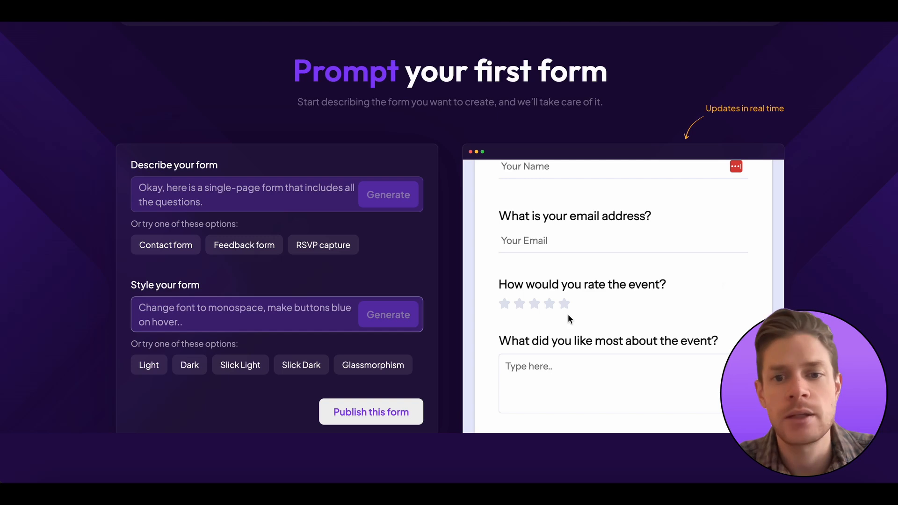
{"action": "scroll", "coordinate": [567, 314], "scroll_direction": "down", "scroll_amount": 3}
{"action": "left_click", "coordinate": [191, 372]}
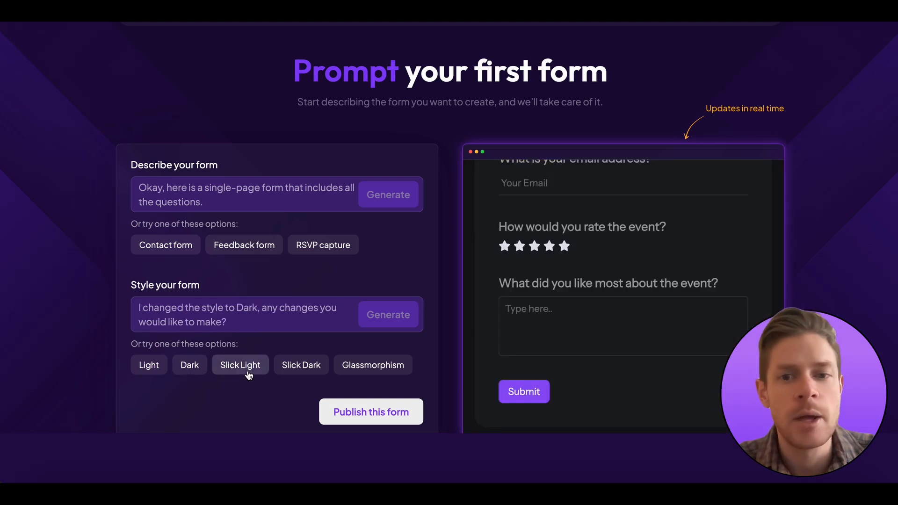
{"action": "left_click", "coordinate": [246, 371]}
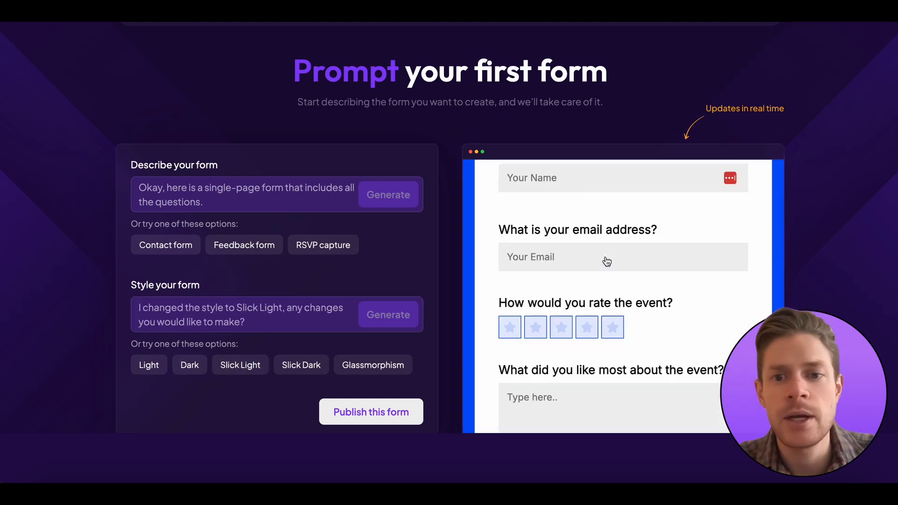
{"action": "left_click", "coordinate": [148, 366]}
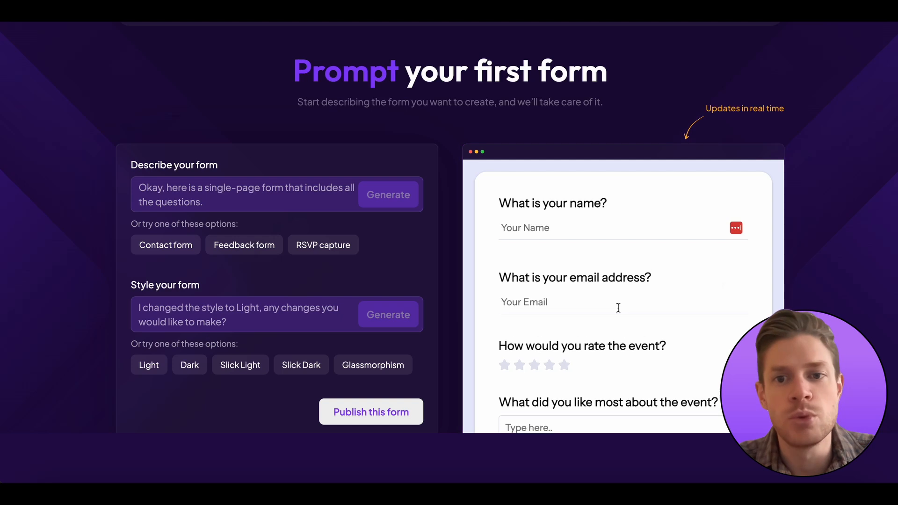
{"action": "scroll", "coordinate": [618, 307], "scroll_direction": "down", "scroll_amount": 5}
{"action": "scroll", "coordinate": [617, 307], "scroll_direction": "up", "scroll_amount": 3}
{"action": "scroll", "coordinate": [618, 308], "scroll_direction": "up", "scroll_amount": 1}
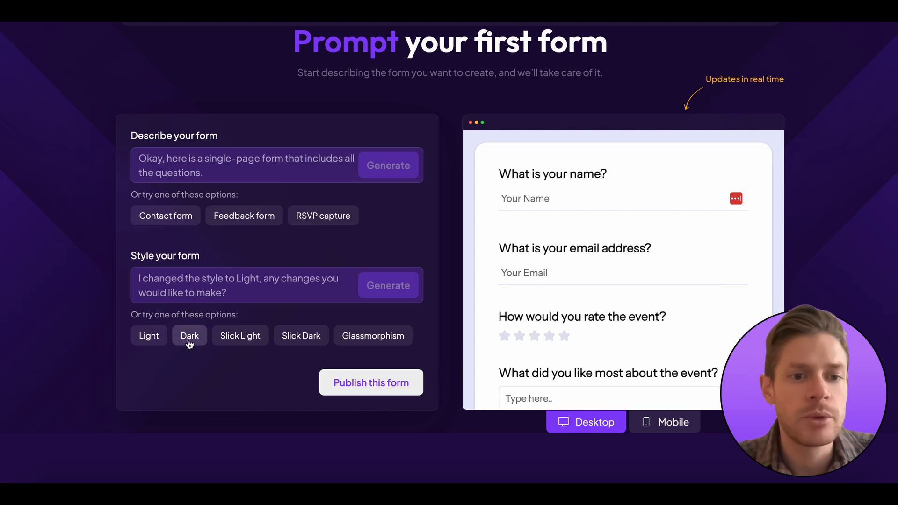
Switch back to the Slick Light style and scroll through the preview
{"action": "left_click", "coordinate": [247, 345]}
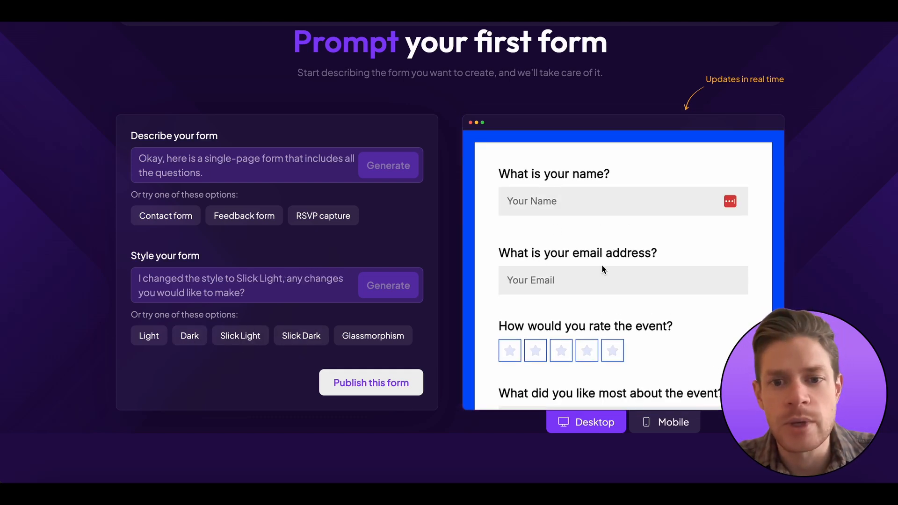
{"action": "scroll", "coordinate": [601, 265], "scroll_direction": "down", "scroll_amount": 2}
{"action": "scroll", "coordinate": [601, 265], "scroll_direction": "down", "scroll_amount": 1}
{"action": "scroll", "coordinate": [602, 264], "scroll_direction": "up", "scroll_amount": 2}
{"action": "scroll", "coordinate": [601, 265], "scroll_direction": "down", "scroll_amount": 2}
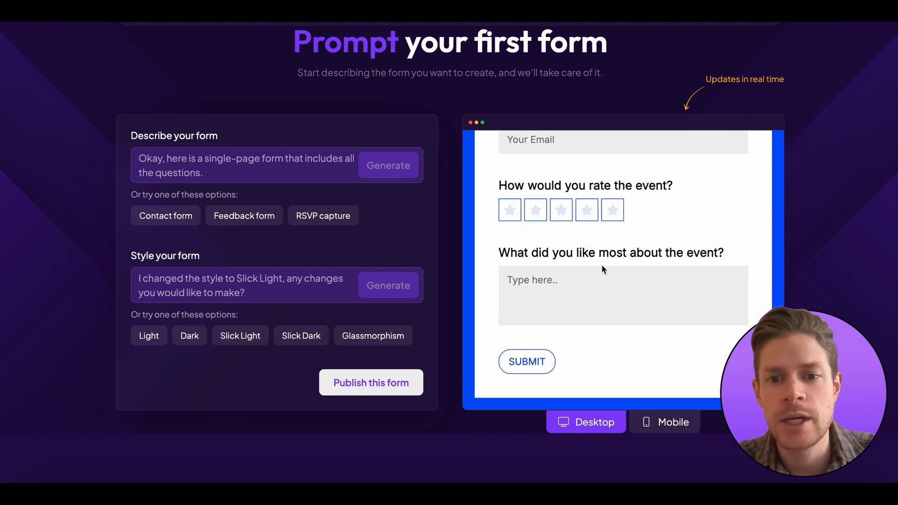
{"action": "scroll", "coordinate": [602, 268], "scroll_direction": "up", "scroll_amount": 3}
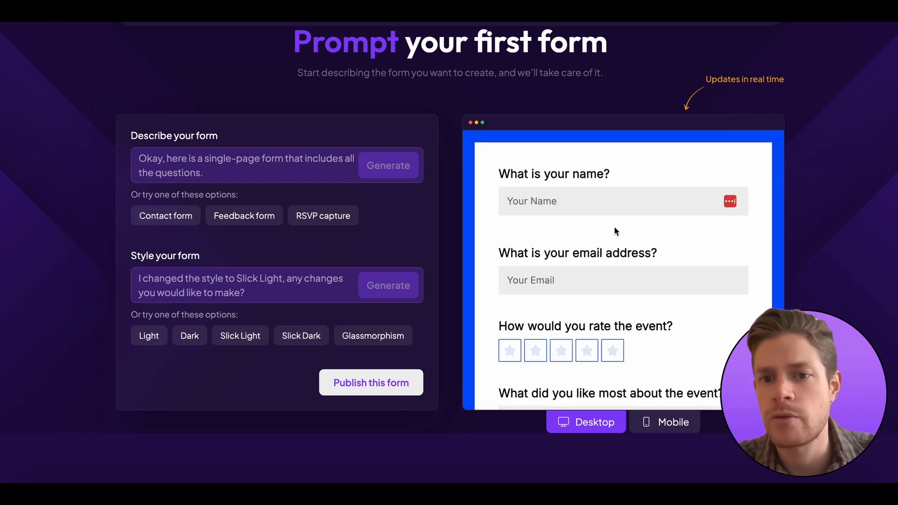
{"action": "scroll", "coordinate": [614, 229], "scroll_direction": "down", "scroll_amount": 3}
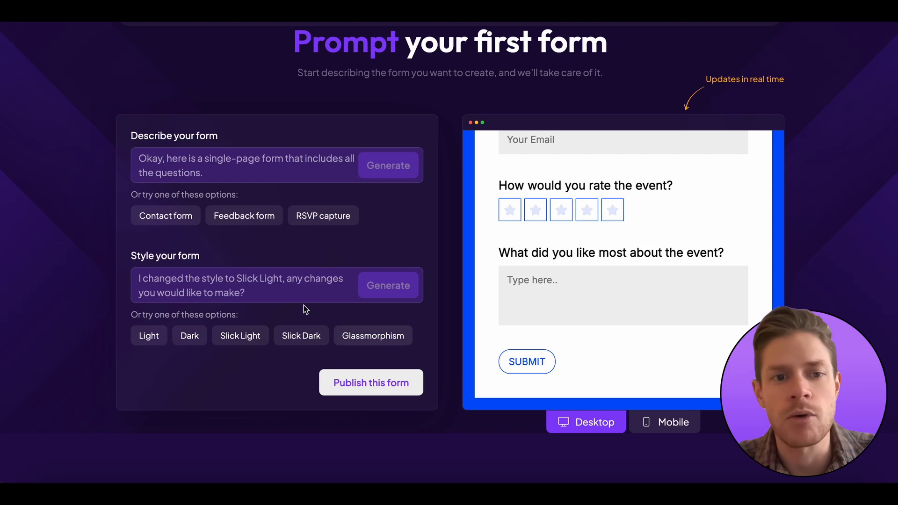
Request an orange background with all accent colors orange and generate the restyle
{"action": "left_click", "coordinate": [249, 285]}
{"action": "type", "text": "S"}
{"action": "key", "text": "BackSpace"}
{"action": "type", "text": "Se tthe"}
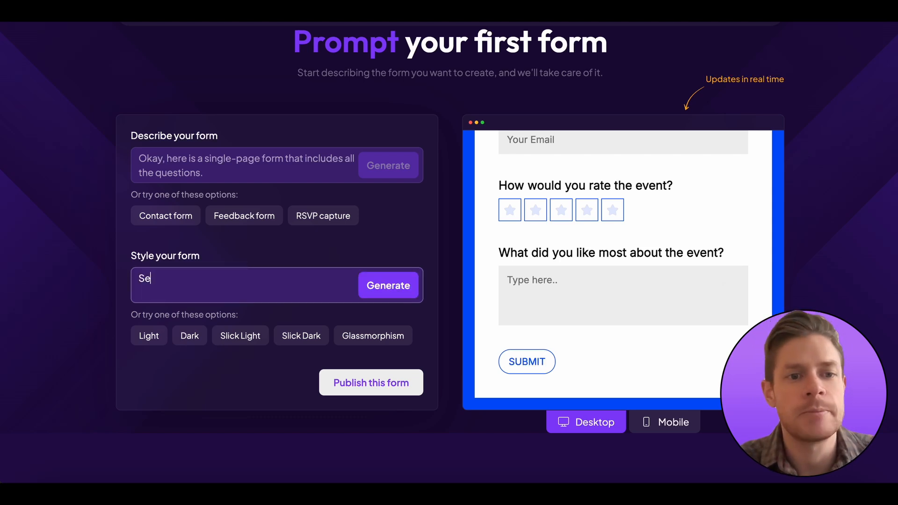
{"action": "key", "text": "BackSpace"}
{"action": "key", "text": "BackSpace"}
{"action": "key", "text": "BackSpace"}
{"action": "type", "text": "he ba"}
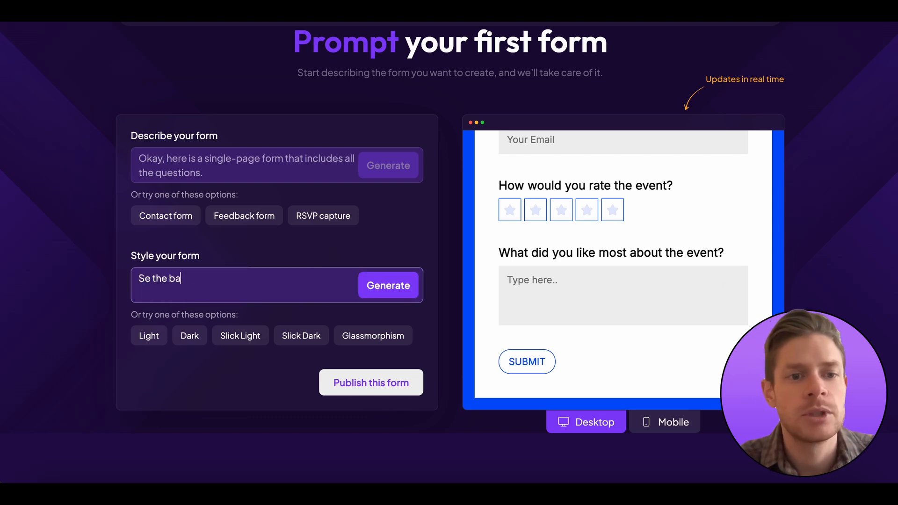
{"action": "type", "text": "ckground to oragn"}
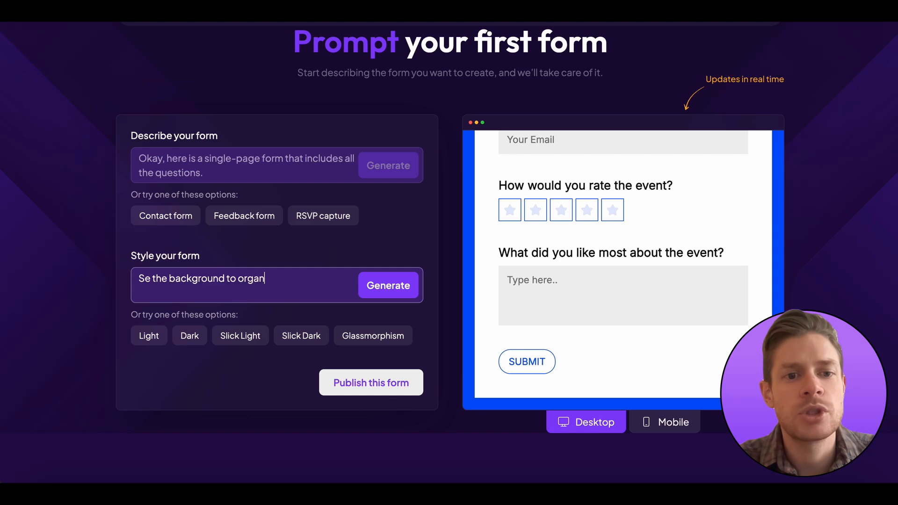
{"action": "key", "text": "BackSpace"}
{"action": "key", "text": "BackSpace"}
{"action": "type", "text": "nge, make all a"}
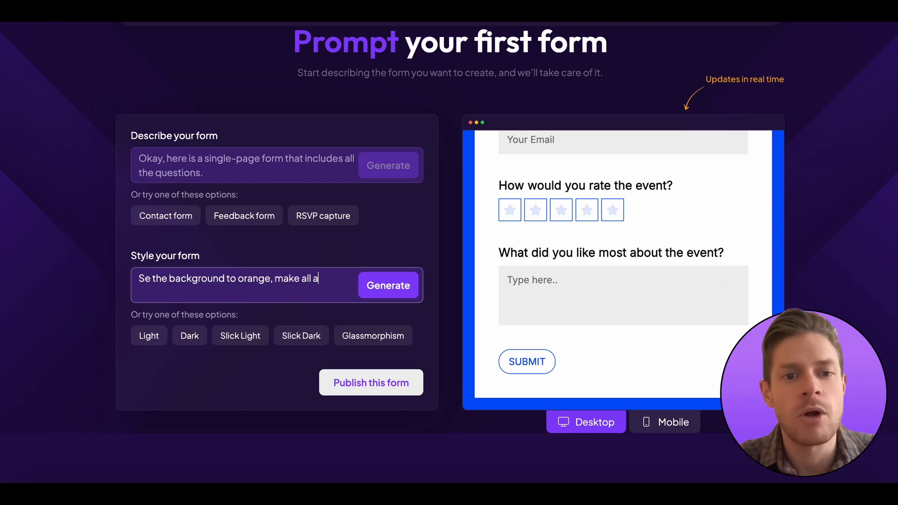
{"action": "type", "text": "ccent color"}
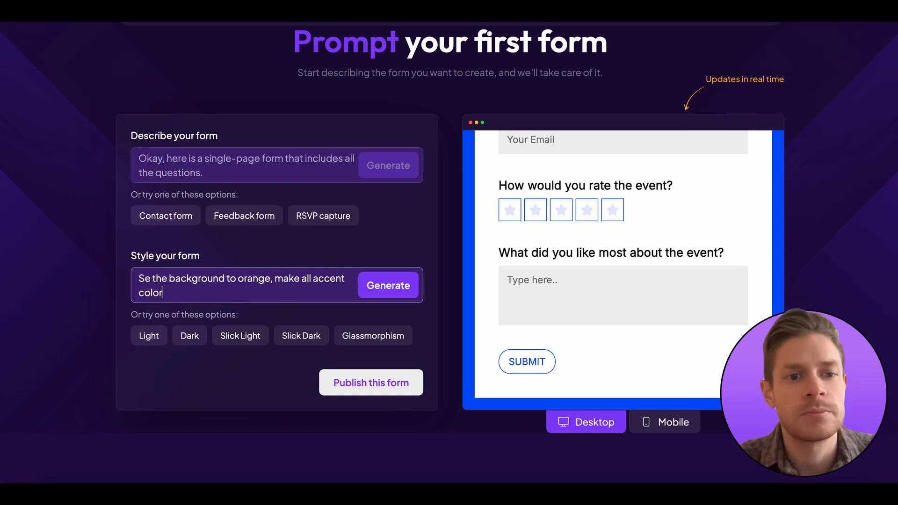
{"action": "type", "text": "s orange as well"}
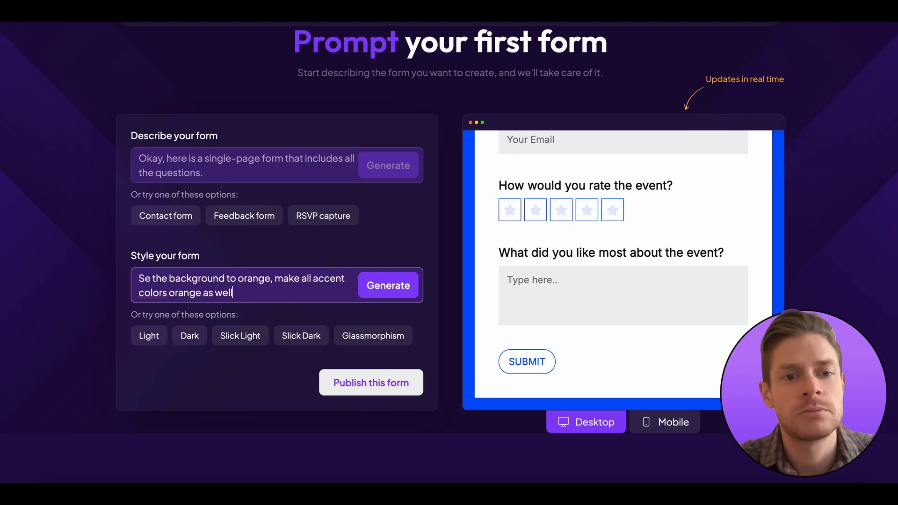
{"action": "left_click", "coordinate": [399, 287]}
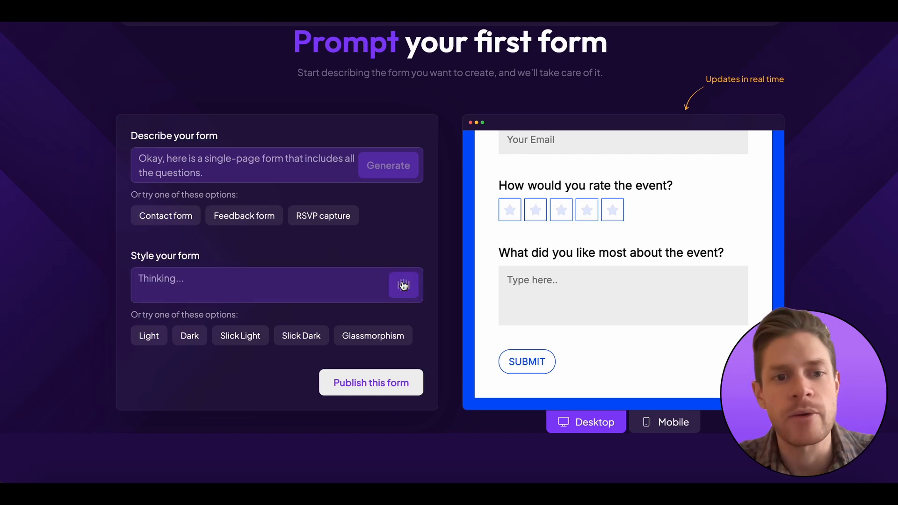
Try a three-star rating in the orange-styled preview
{"action": "scroll", "coordinate": [610, 309], "scroll_direction": "up", "scroll_amount": 3}
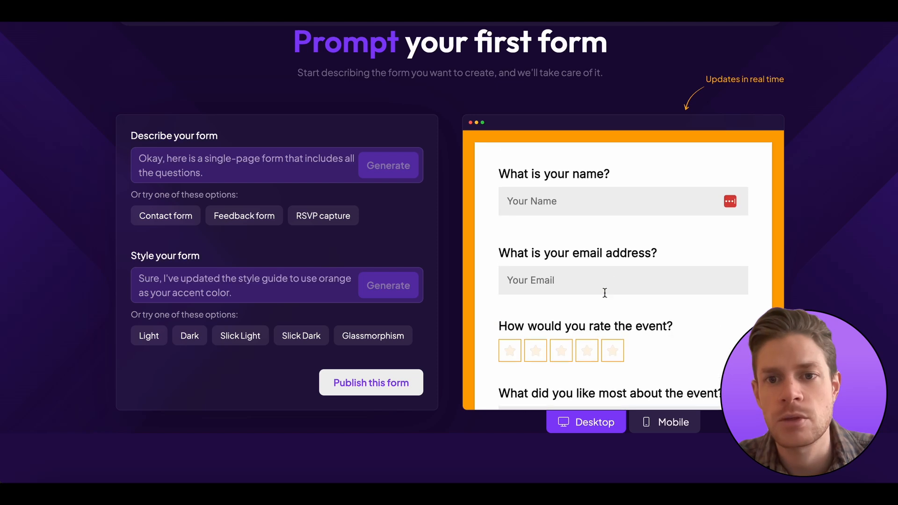
{"action": "left_click", "coordinate": [566, 352]}
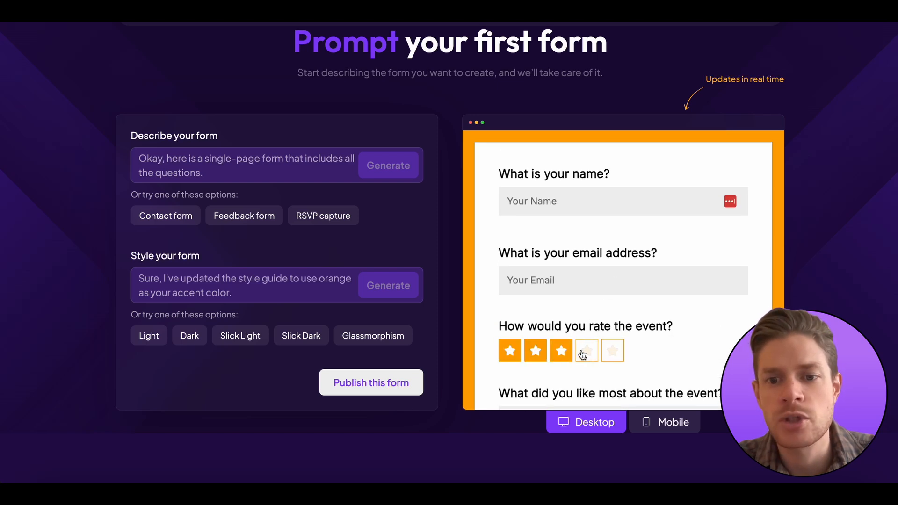
{"action": "scroll", "coordinate": [584, 327], "scroll_direction": "down", "scroll_amount": 3}
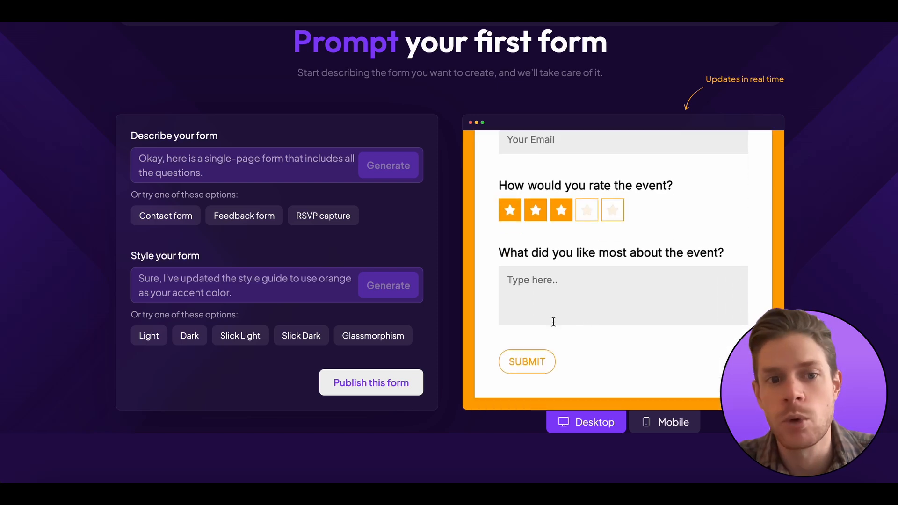
Request 'Make the button full orange on hover' and generate the style
{"action": "left_click", "coordinate": [248, 287]}
{"action": "type", "text": "Make the button"}
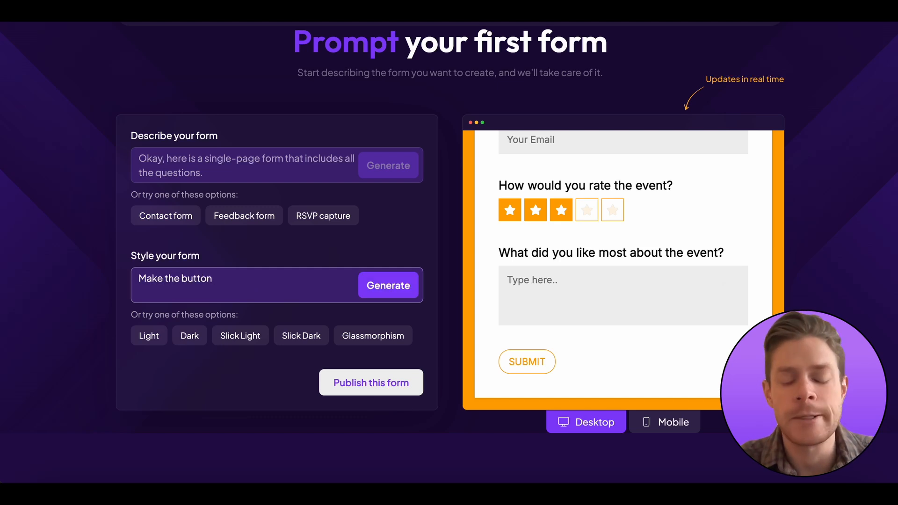
{"action": "type", "text": " full orange "}
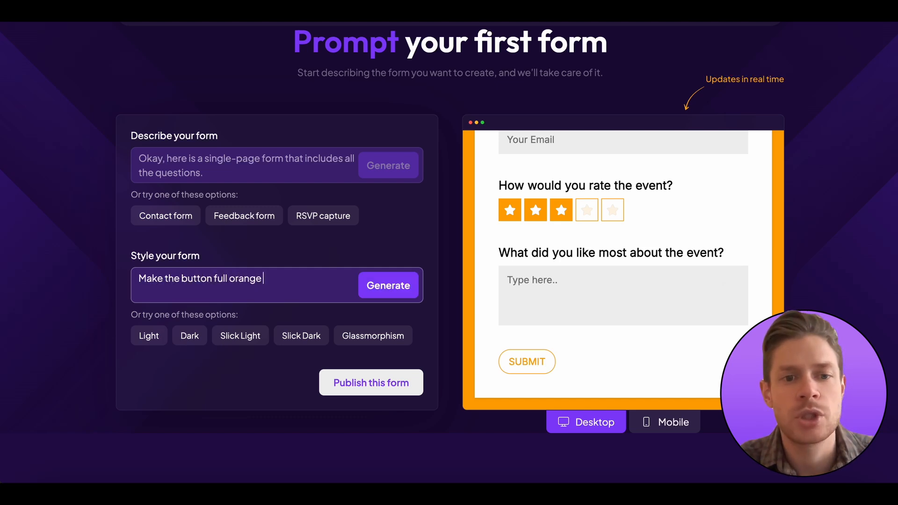
{"action": "type", "text": "on hover"}
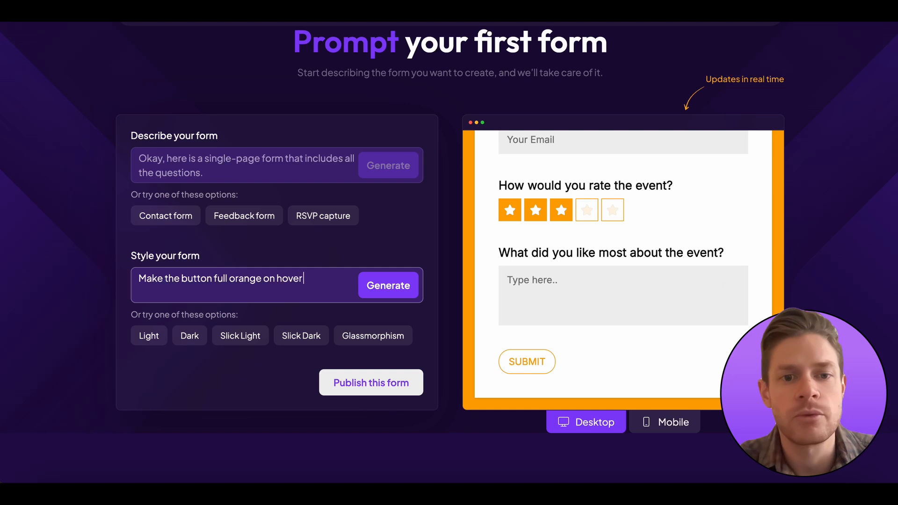
{"action": "left_click", "coordinate": [384, 291]}
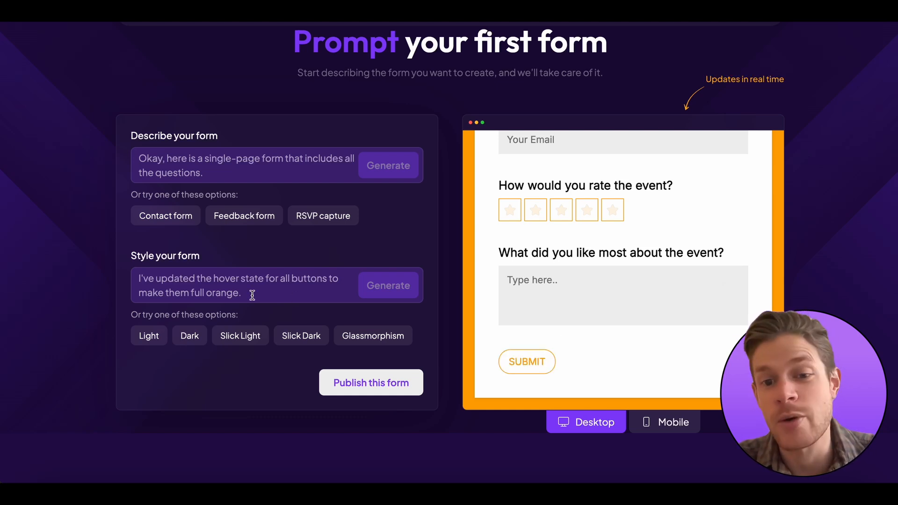
Request 'On hover button text needs to be white', generate it, and check the preview
{"action": "left_click", "coordinate": [204, 282]}
{"action": "type", "text": "On hover"}
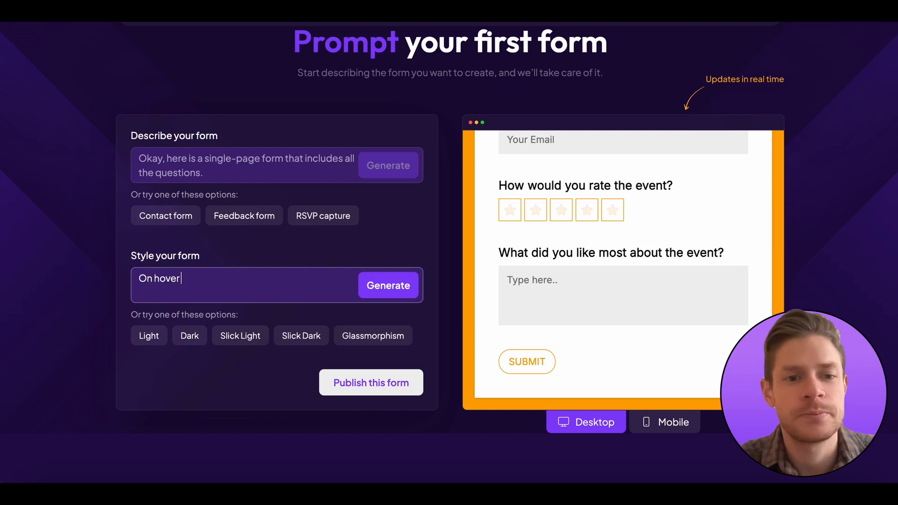
{"action": "type", "text": " button text ne"}
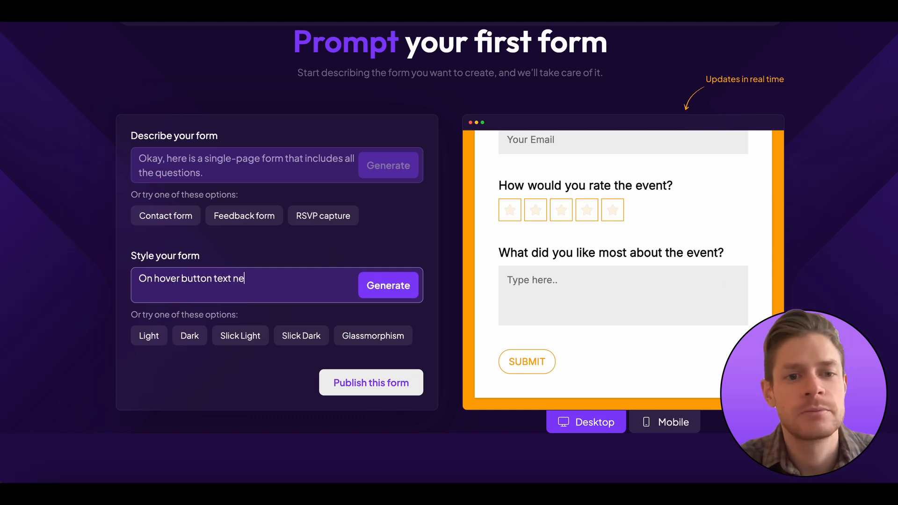
{"action": "type", "text": "eds ot be w"}
{"action": "key", "text": "BackSpace"}
{"action": "key", "text": "BackSpace"}
{"action": "key", "text": "BackSpace"}
{"action": "key", "text": "BackSpace"}
{"action": "key", "text": "BackSpace"}
{"action": "key", "text": "BackSpace"}
{"action": "key", "text": "BackSpace"}
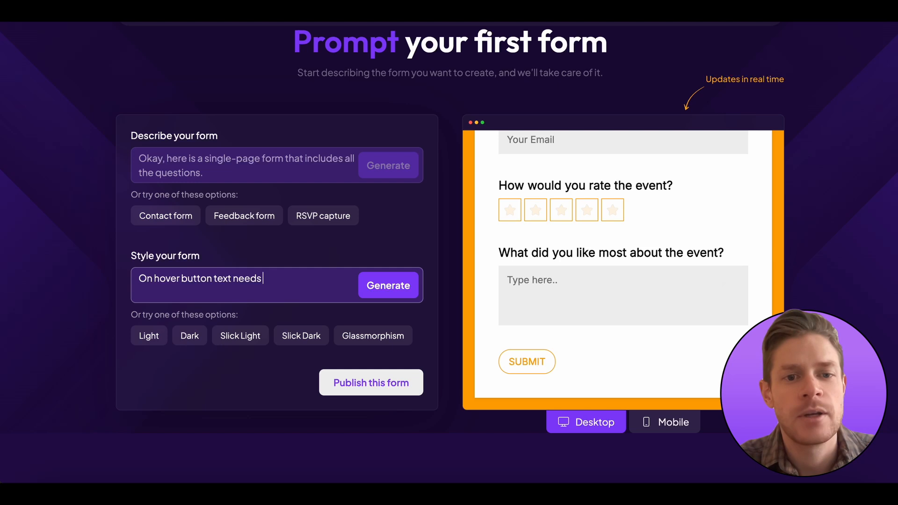
{"action": "type", "text": "to be white"}
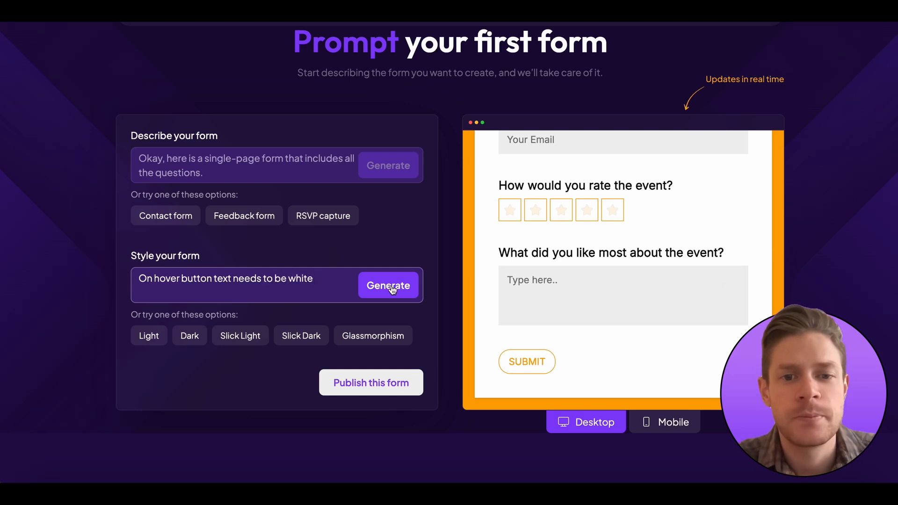
{"action": "left_click", "coordinate": [392, 289]}
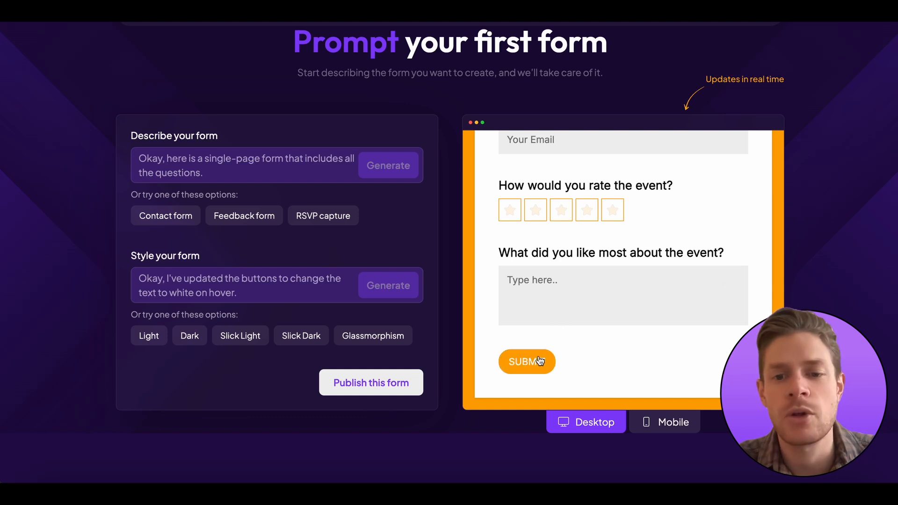
{"action": "scroll", "coordinate": [559, 305], "scroll_direction": "up", "scroll_amount": 3}
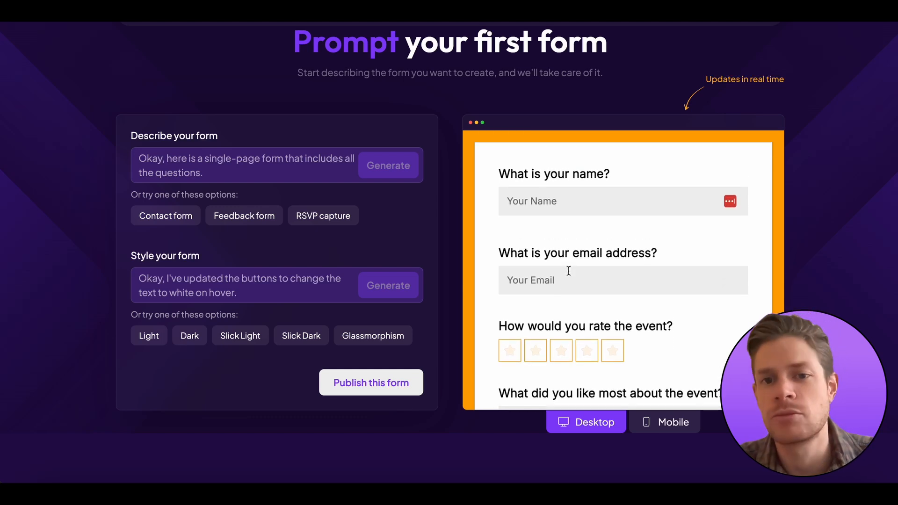
{"action": "double_click", "coordinate": [555, 254]}
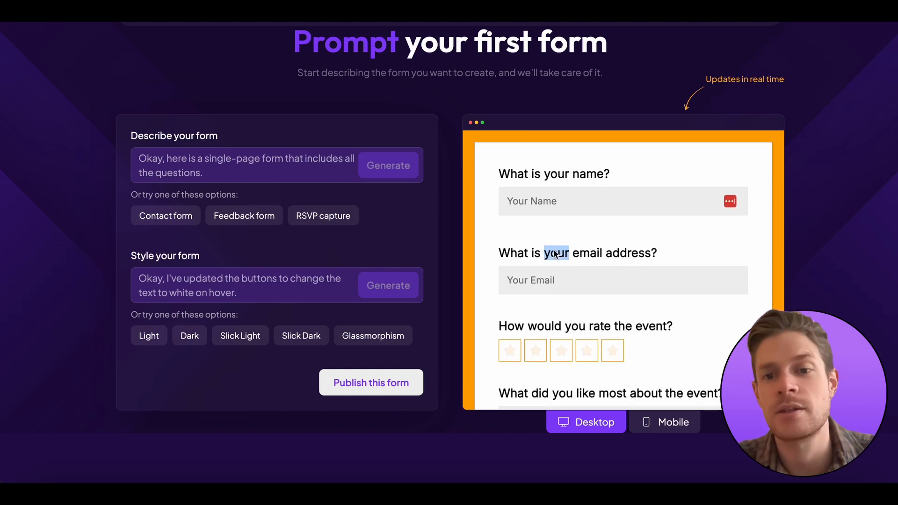
{"action": "double_click", "coordinate": [597, 254]}
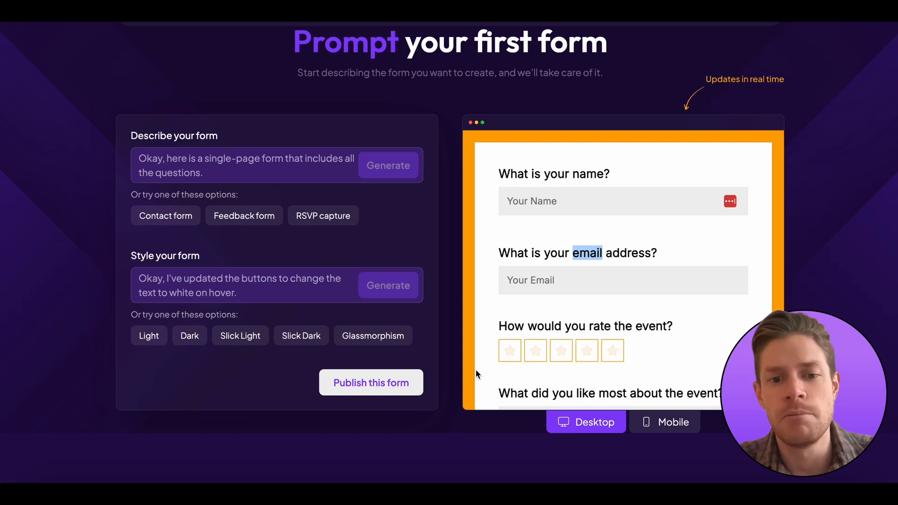
Publish the form, signing up with Figma and allowing Weavely access
{"action": "left_click", "coordinate": [383, 391]}
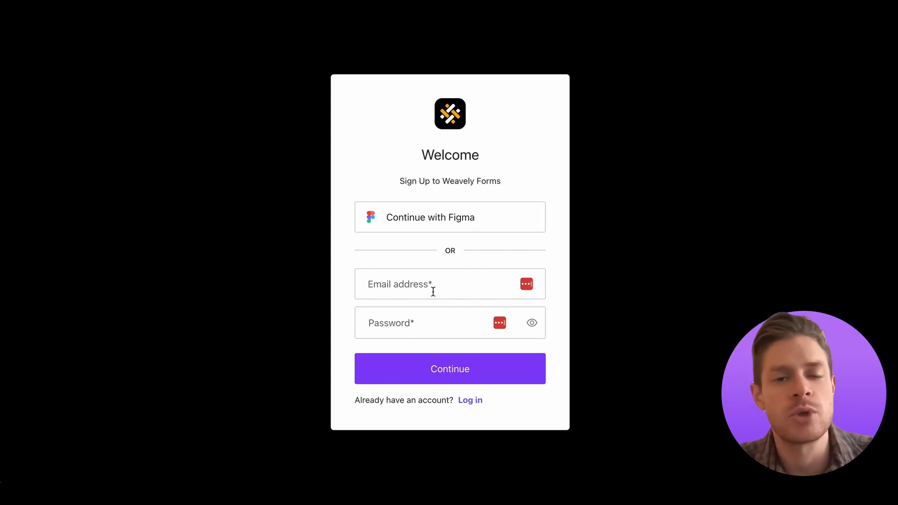
{"action": "left_click", "coordinate": [413, 229]}
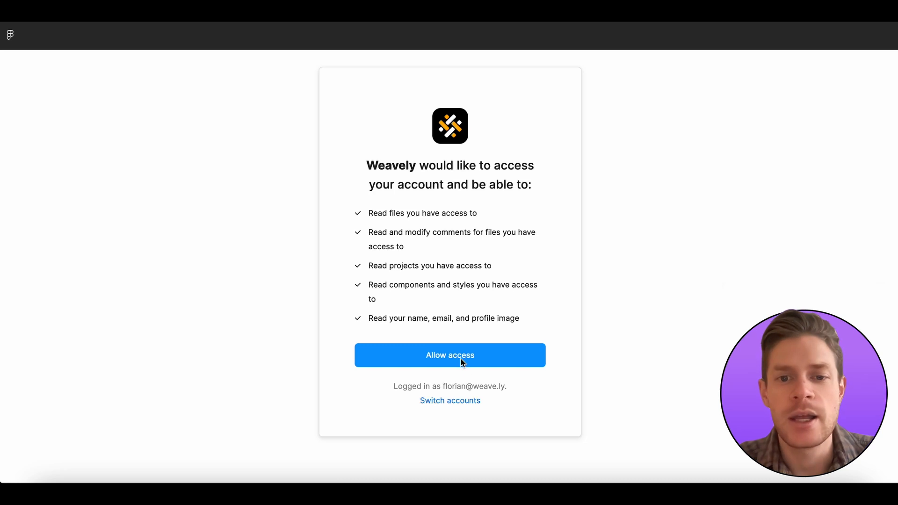
{"action": "left_click", "coordinate": [463, 363]}
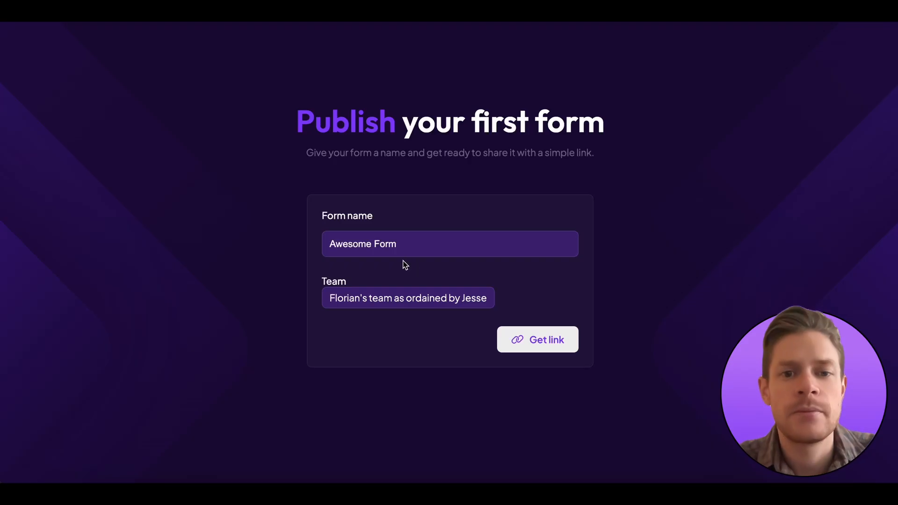
Keep the name 'Awesome Form', get the shareable link and copy its URL
{"action": "triple_click", "coordinate": [375, 244]}
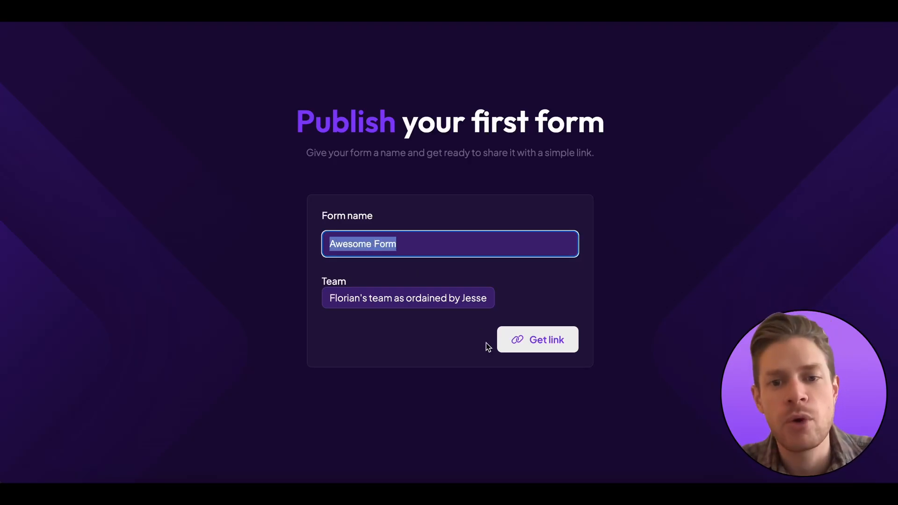
{"action": "left_click", "coordinate": [531, 343]}
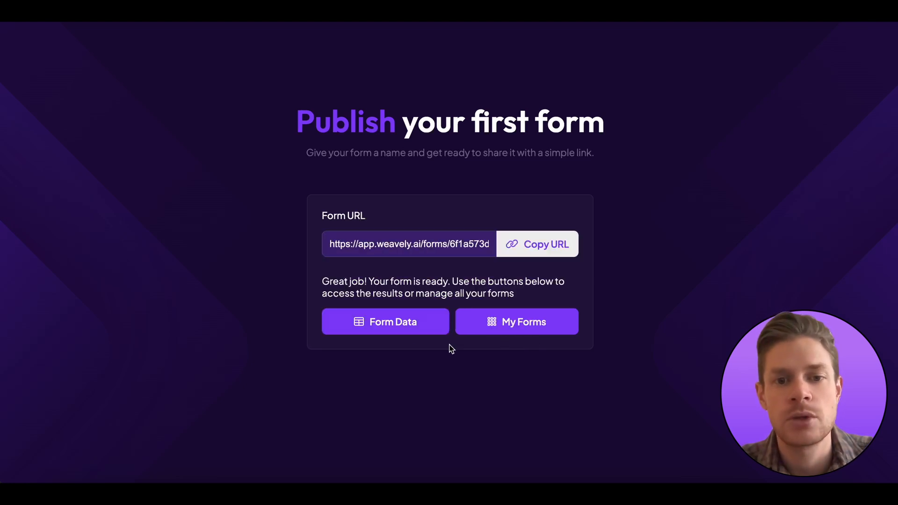
{"action": "left_click", "coordinate": [519, 248]}
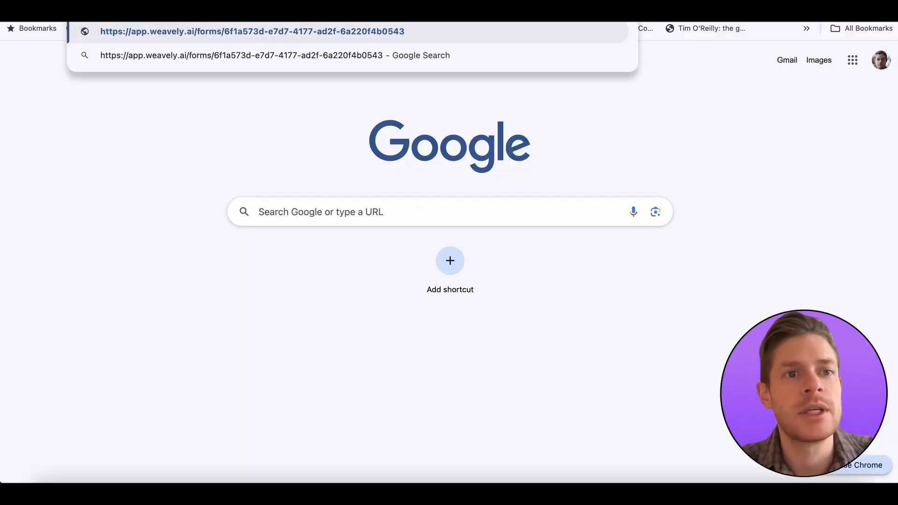
Open the pasted form link and enter the respondent's name and e-mail address
{"action": "key", "text": "Return"}
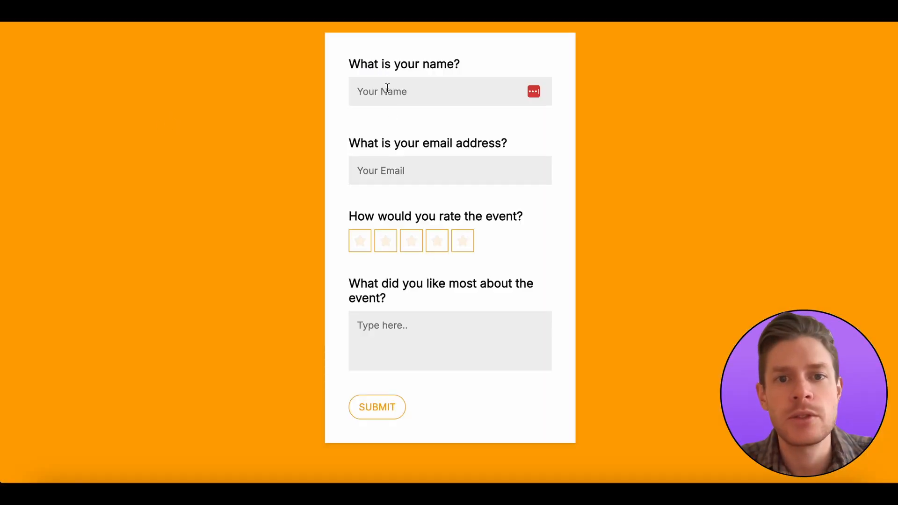
{"action": "left_click", "coordinate": [417, 94]}
{"action": "type", "text": "Florian"}
{"action": "key", "text": "Tab"}
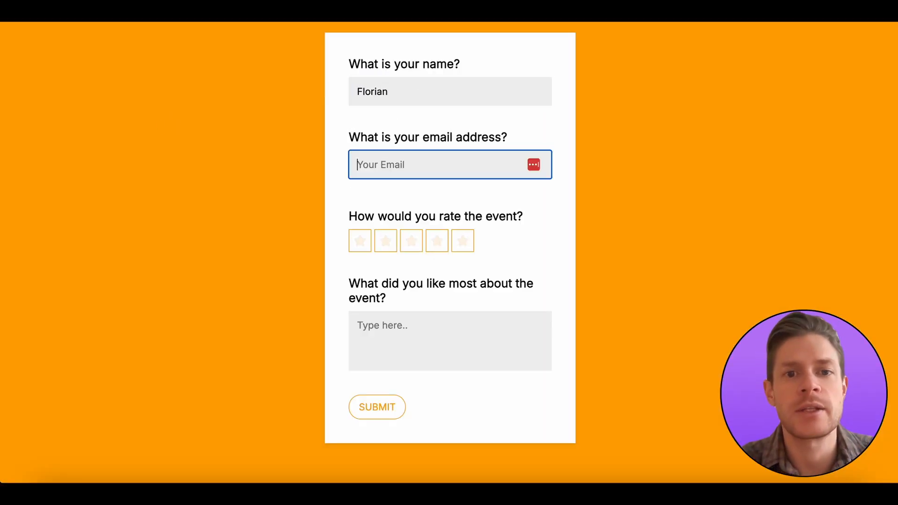
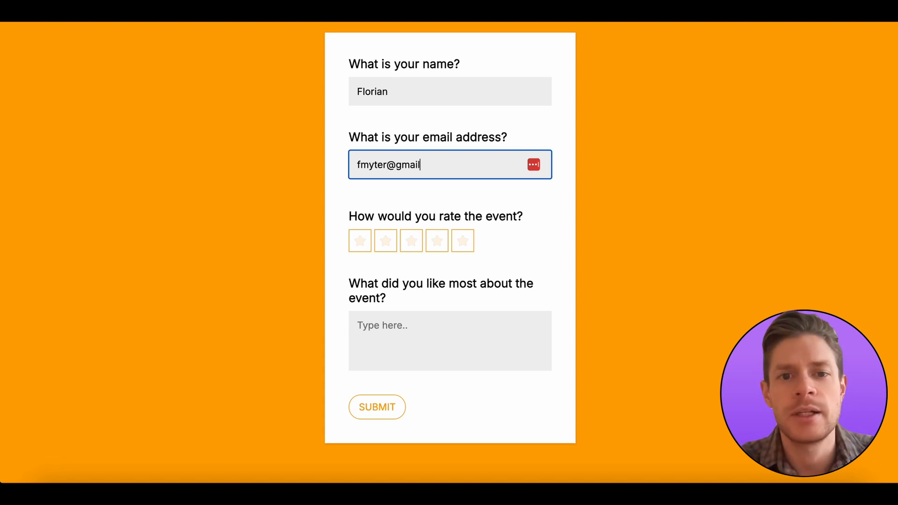
{"action": "key", "text": "Tab"}
Give a three-star rating, answer 'N/A' for what was liked most, and submit
{"action": "left_click", "coordinate": [410, 240]}
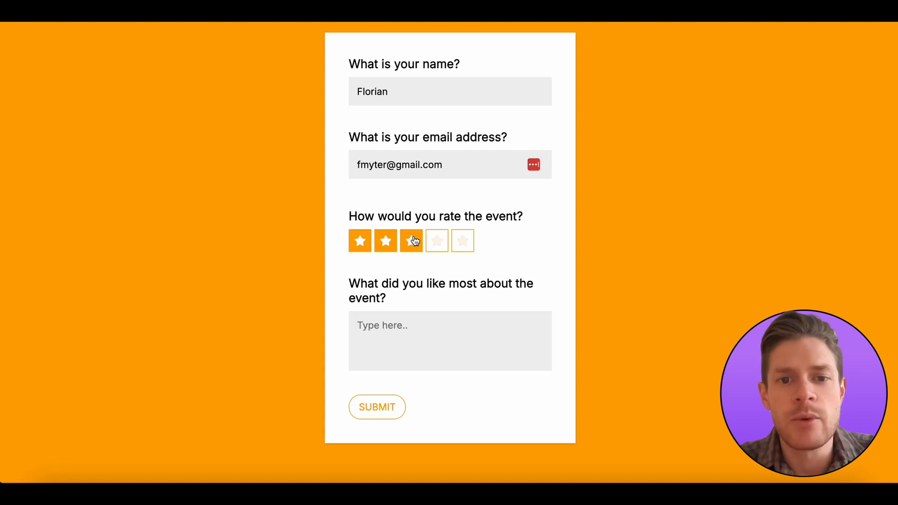
{"action": "left_click", "coordinate": [413, 343]}
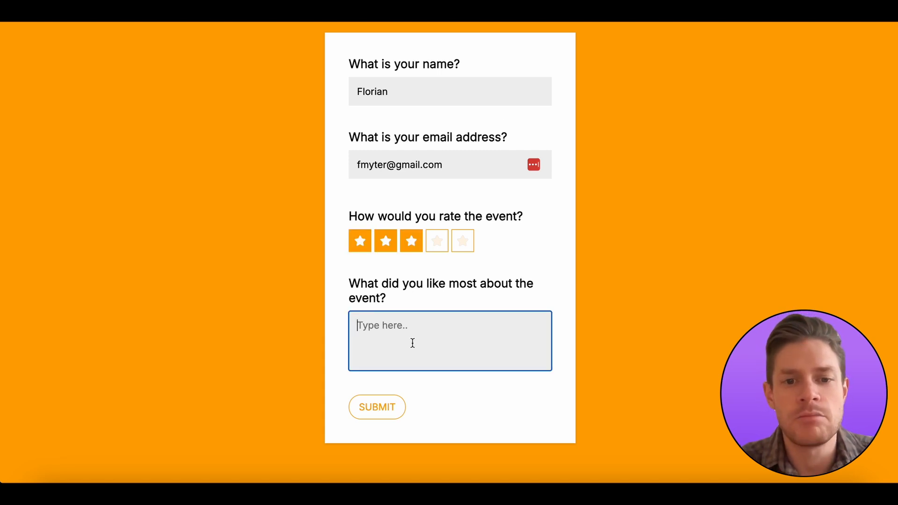
{"action": "type", "text": "N/A"}
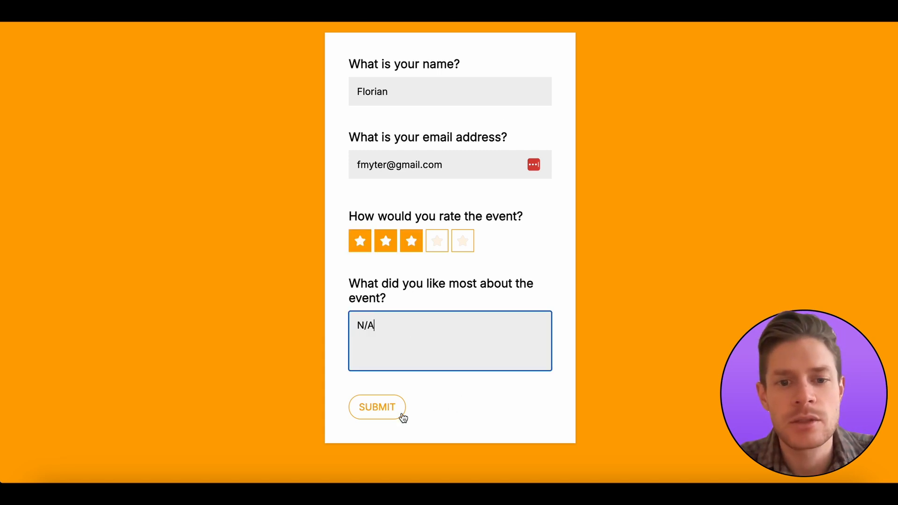
{"action": "left_click", "coordinate": [383, 418]}
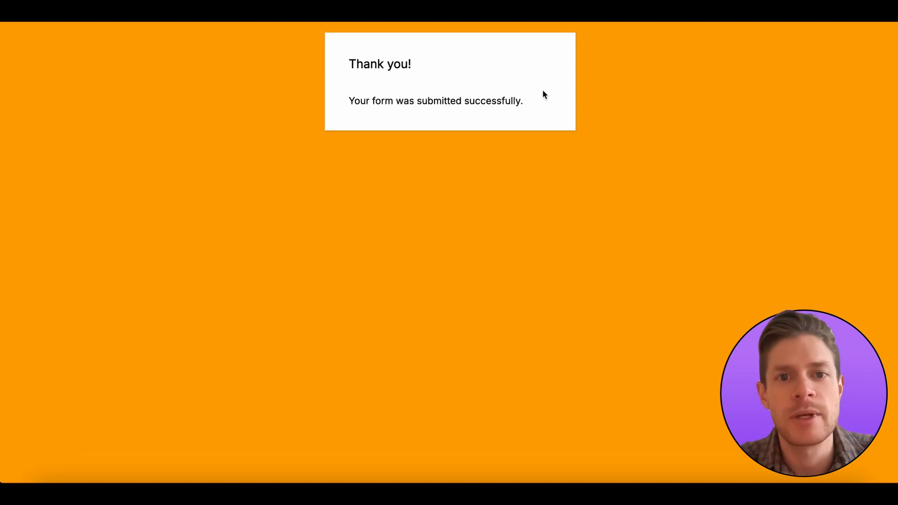
Return to the form's publish page and open Form Data to see the new Awesome Form response
{"action": "left_click", "coordinate": [214, 14]}
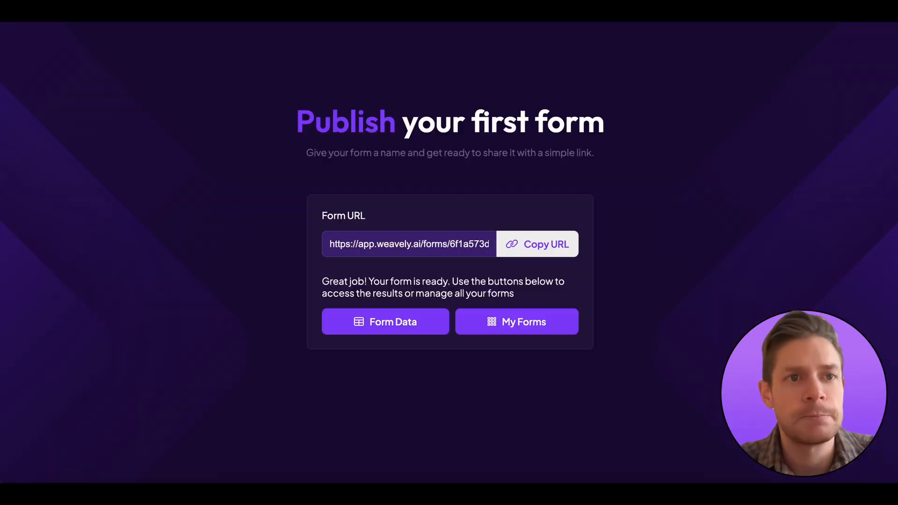
{"action": "left_click", "coordinate": [417, 325]}
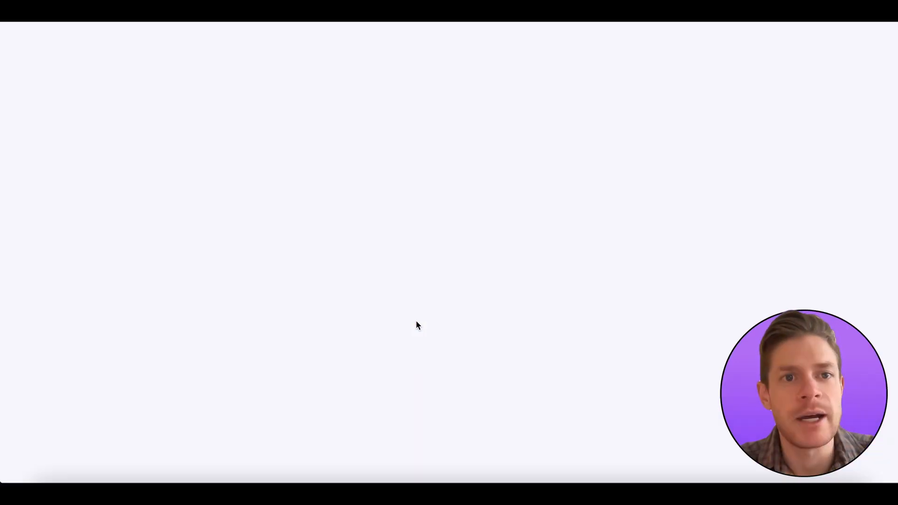